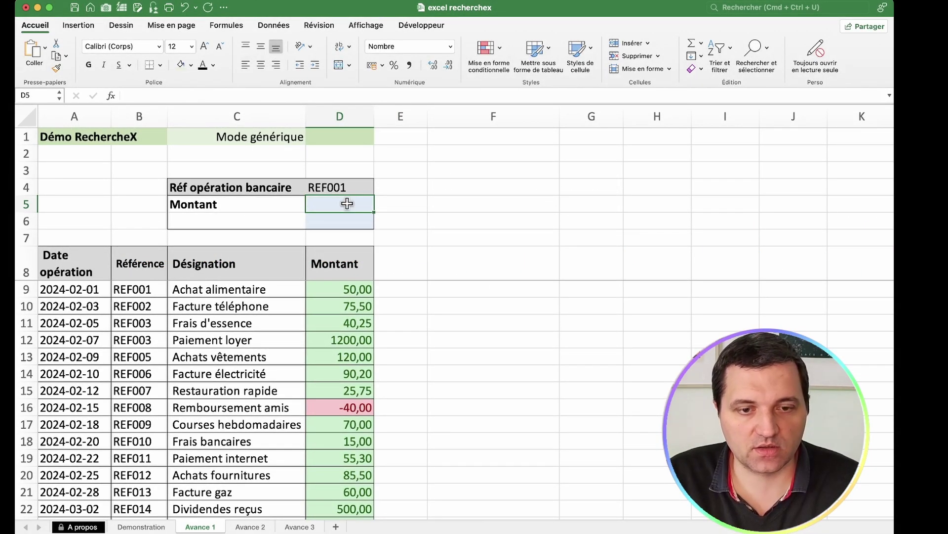
# Select the Référence and Montant columns, then pick D4 to change the reference to REF0999.
pyautogui.click(139, 116)
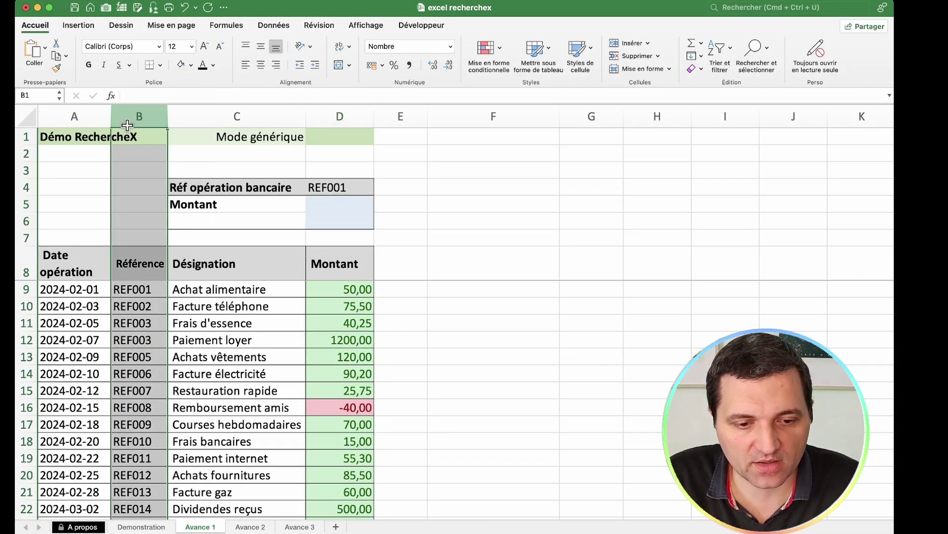
pyautogui.click(340, 128)
pyautogui.click(343, 193)
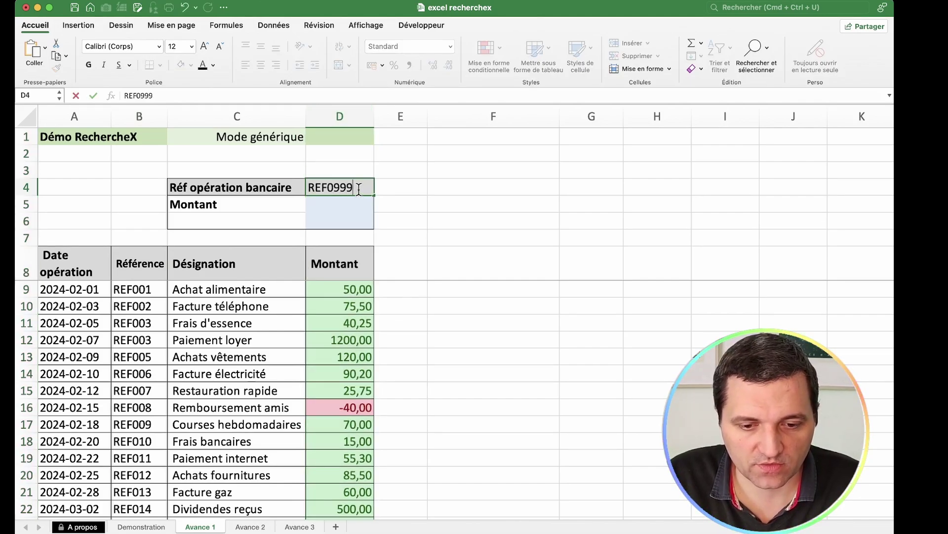
# Confirm REF0999 in D4 and start a RECHERCHEX in D5 with D4 as lookup value.
pyautogui.press('Return')
pyautogui.write('+')
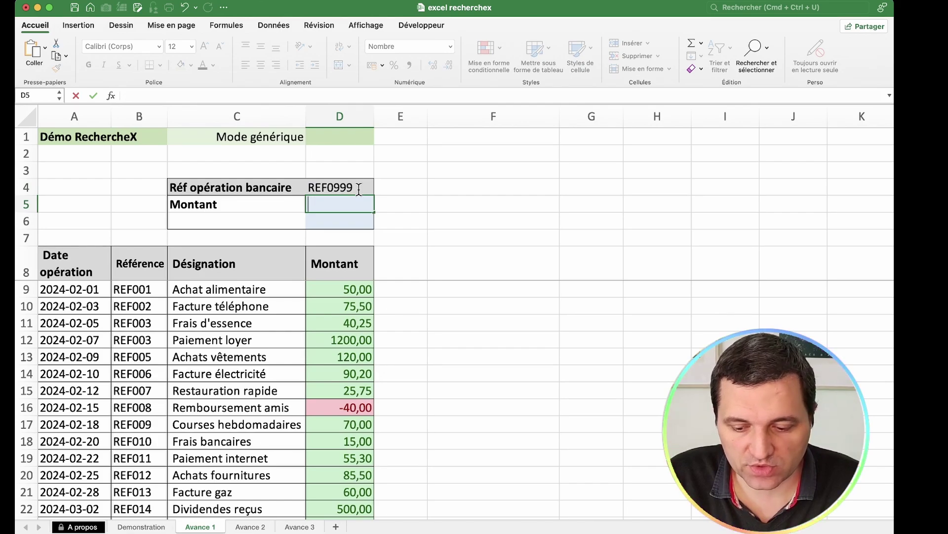
pyautogui.write('rech')
pyautogui.press('Down')
pyautogui.press('Down')
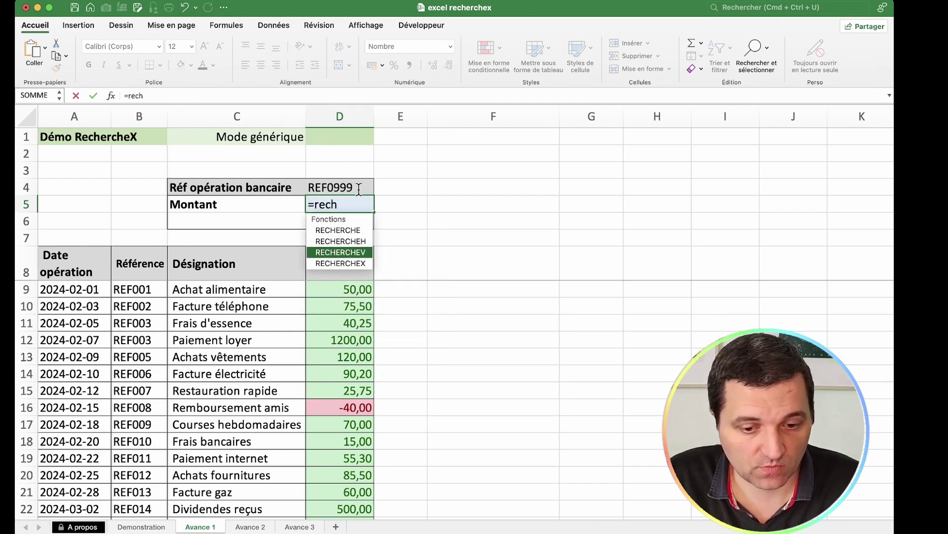
pyautogui.press('Down')
pyautogui.press('Tab')
pyautogui.click(356, 188)
pyautogui.write(';')
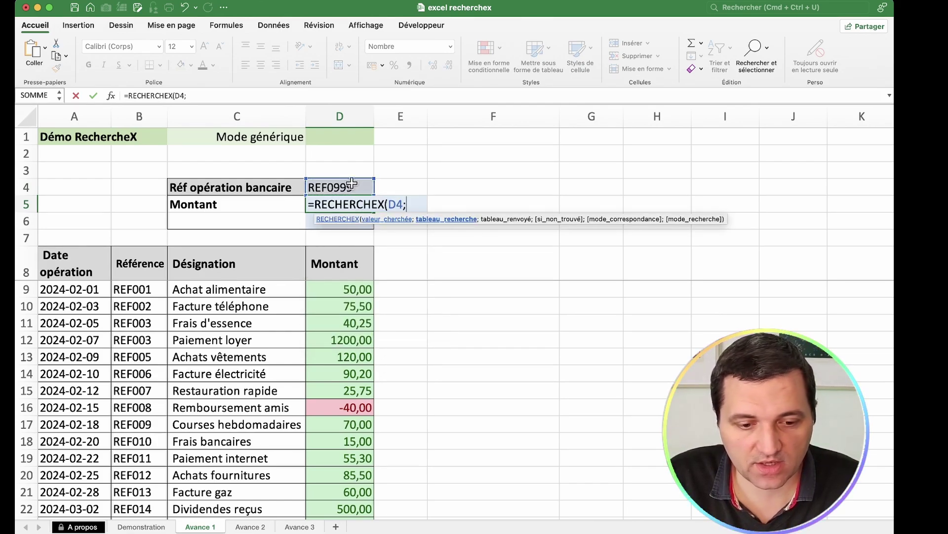
# Finish the lookup with range B9:B58 and return range D9:D58, giving #N/A.
pyautogui.click(138, 298)
pyautogui.click(139, 293)
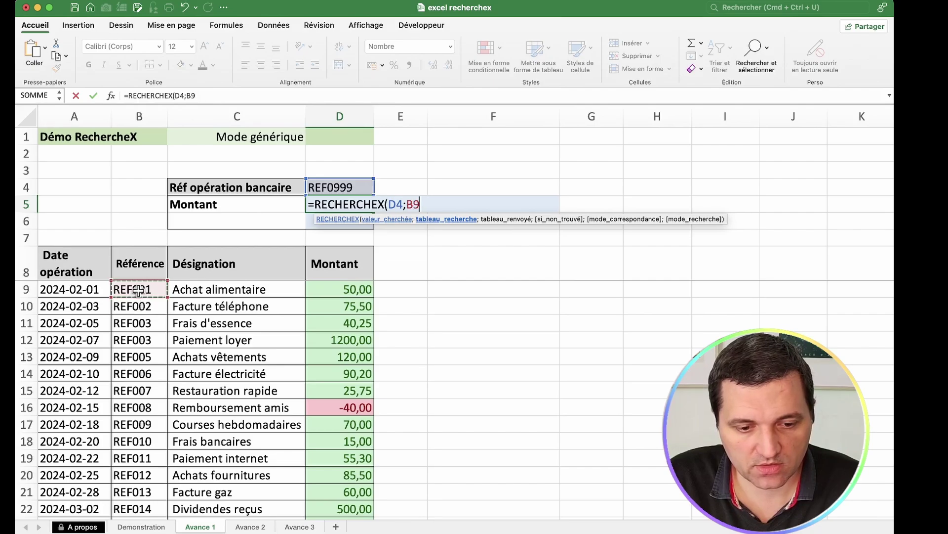
pyautogui.moveTo(138, 290); pyautogui.dragTo(138, 509)
pyautogui.write(';')
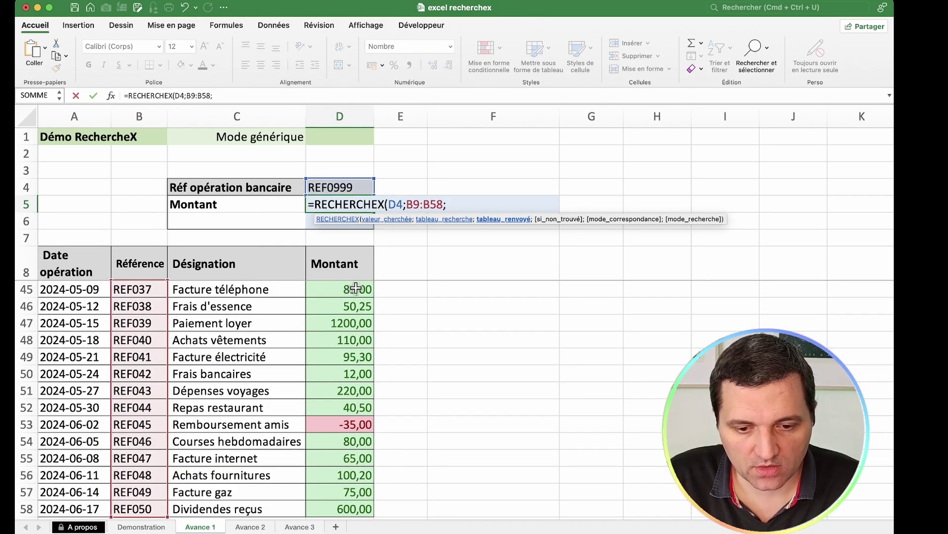
pyautogui.scroll(10, 356, 288)
pyautogui.click(356, 288)
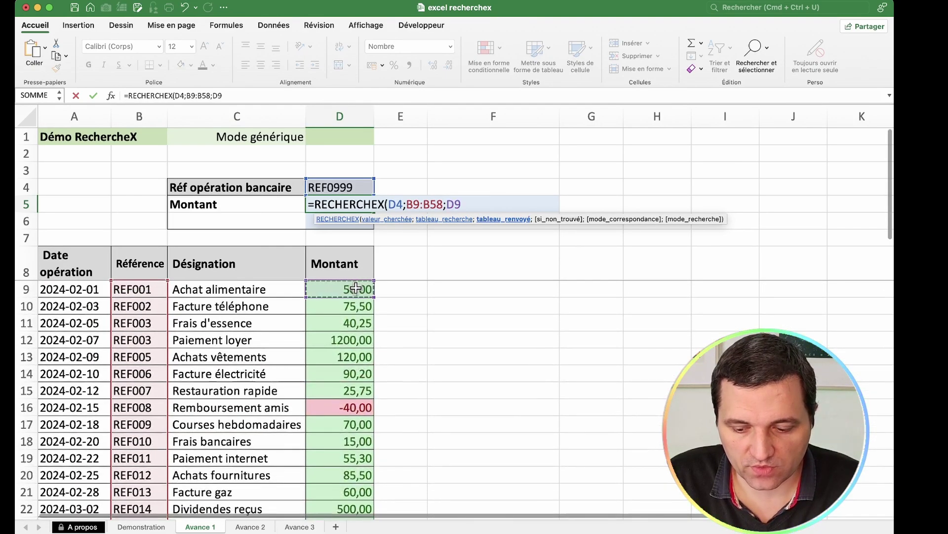
pyautogui.press('super+shift+Down')
pyautogui.press('Return')
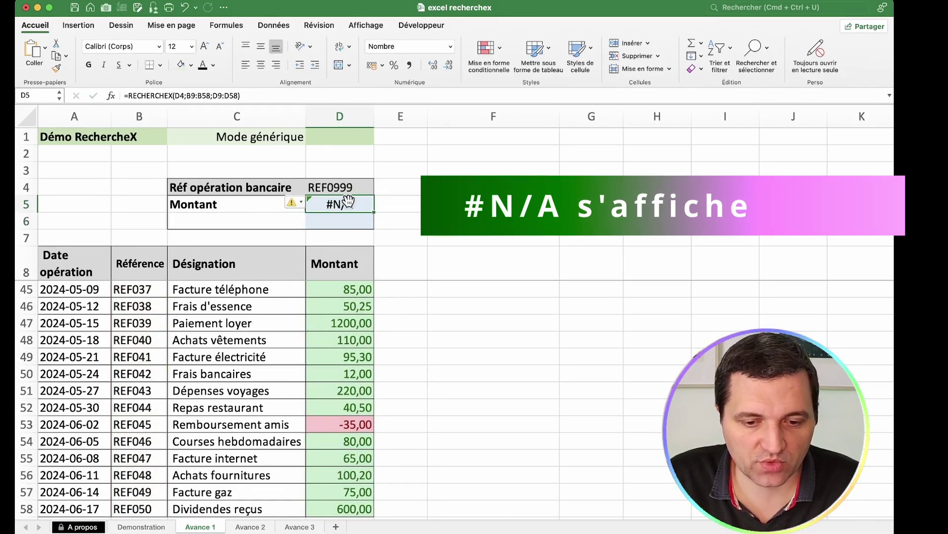
# Add "Pas de réf" as the if-not-found argument of the D5 RECHERCHEX formula.
pyautogui.click(273, 95)
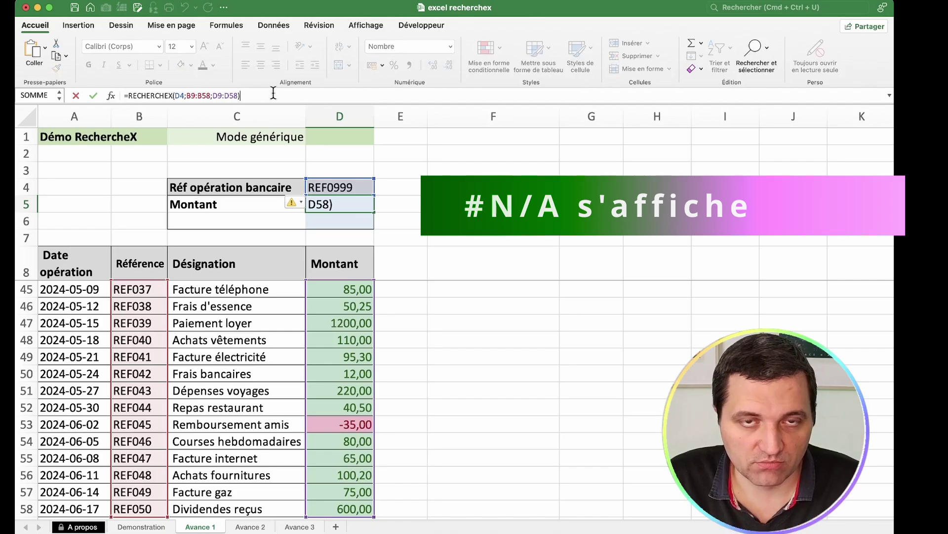
pyautogui.write(';"Pas d')
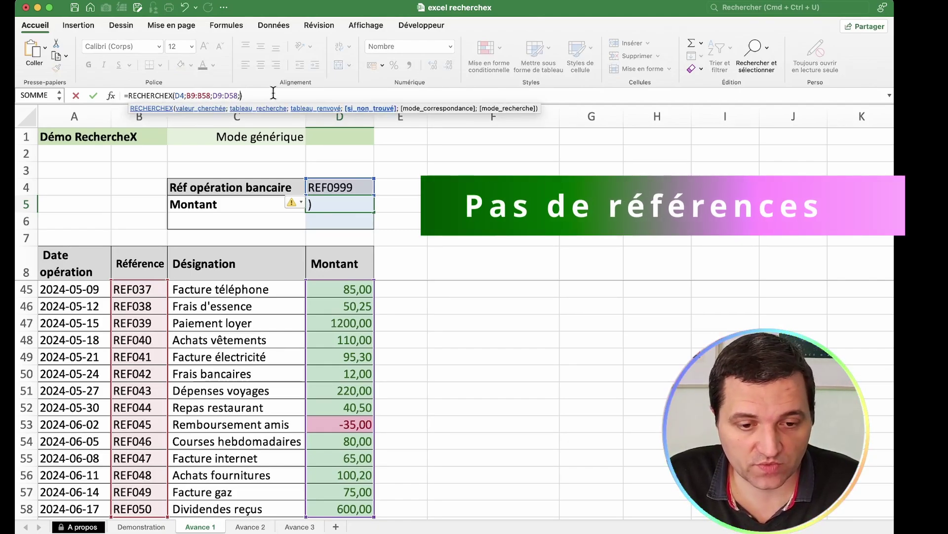
pyautogui.write('e réf"')
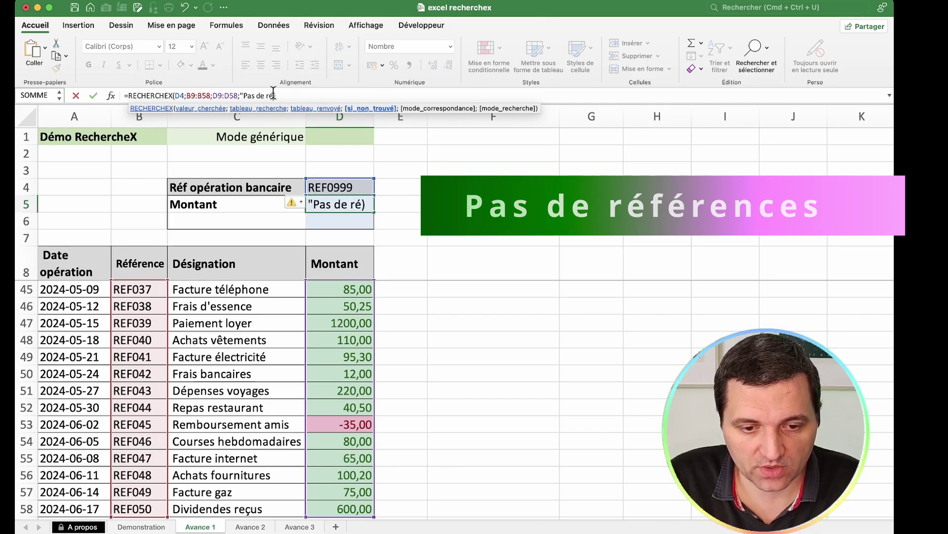
pyautogui.press('Return')
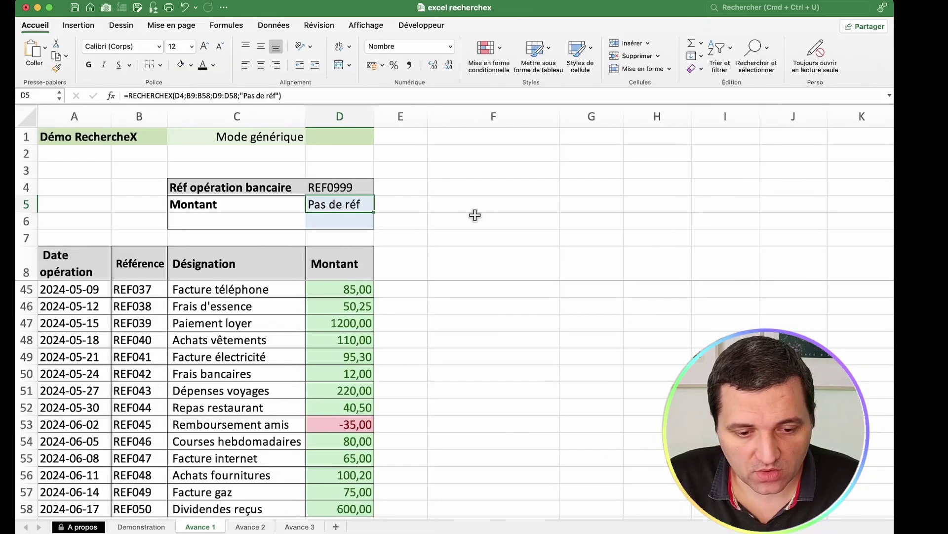
pyautogui.scroll(10, 296, 346)
# Highlight the dates and references of the two REF003 rows.
pyautogui.click(149, 323)
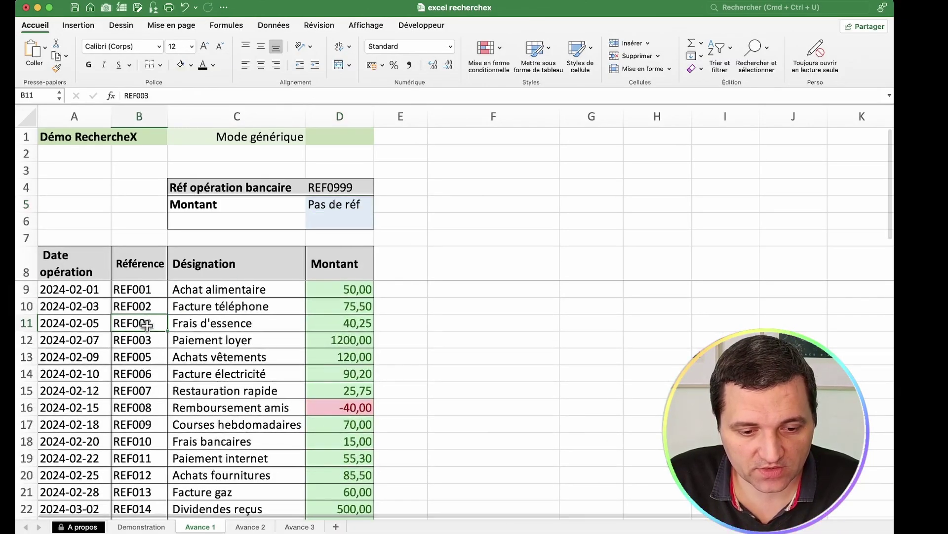
pyautogui.click(151, 340)
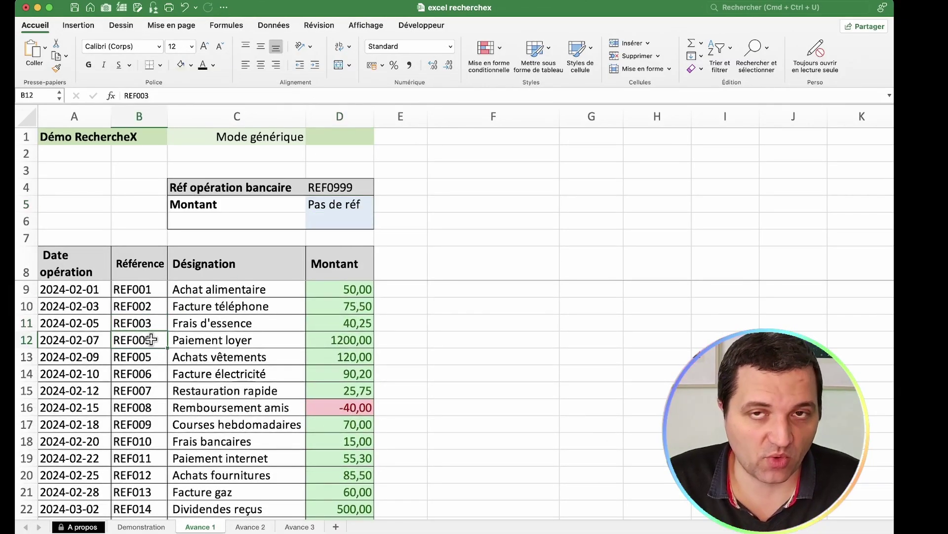
pyautogui.moveTo(90, 322); pyautogui.dragTo(148, 341)
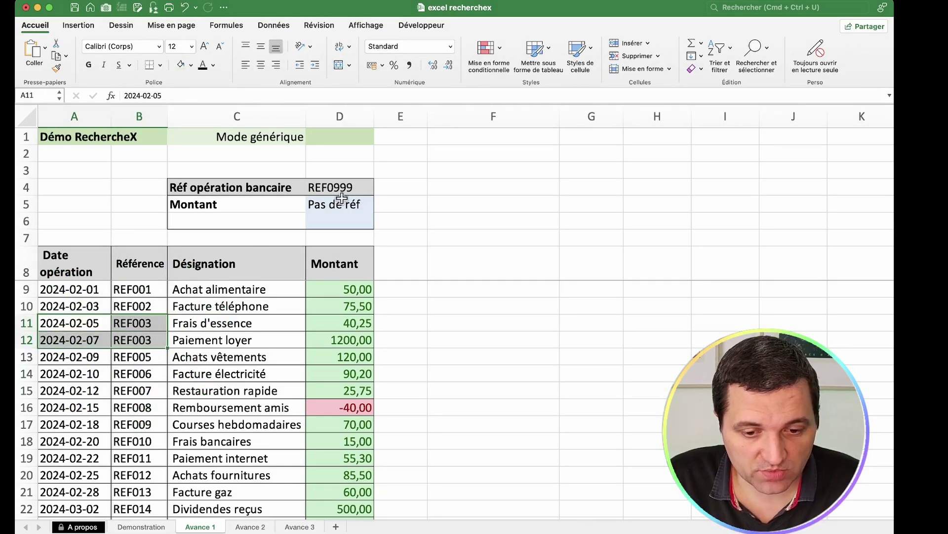
# Change the searched reference in D4 to REF004 and locate REF005, the next code.
pyautogui.click(358, 187)
pyautogui.doubleClick(364, 188)
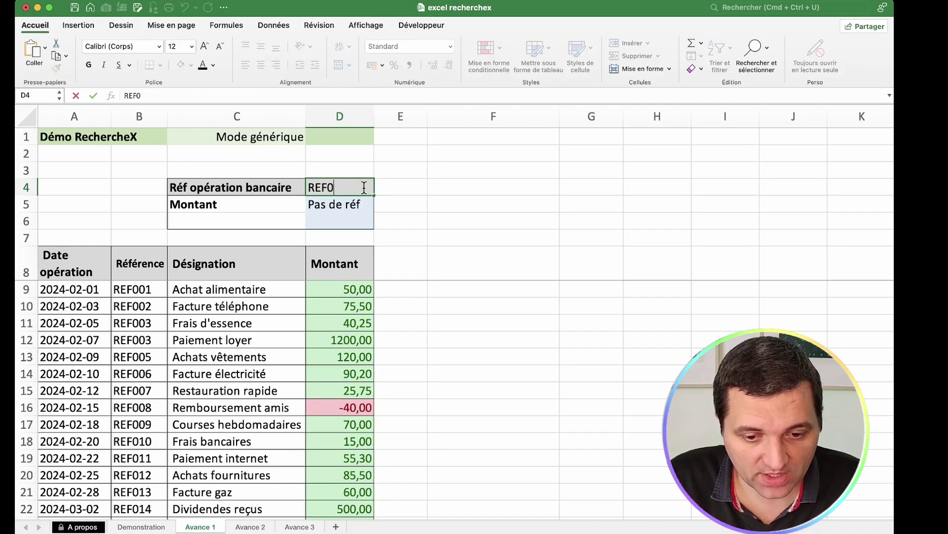
pyautogui.write('04')
pyautogui.press('Return')
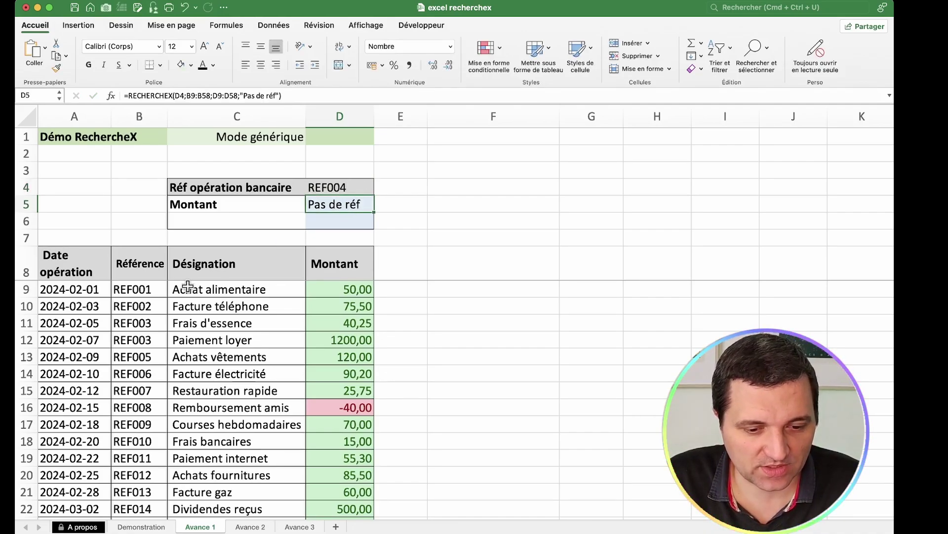
pyautogui.click(147, 356)
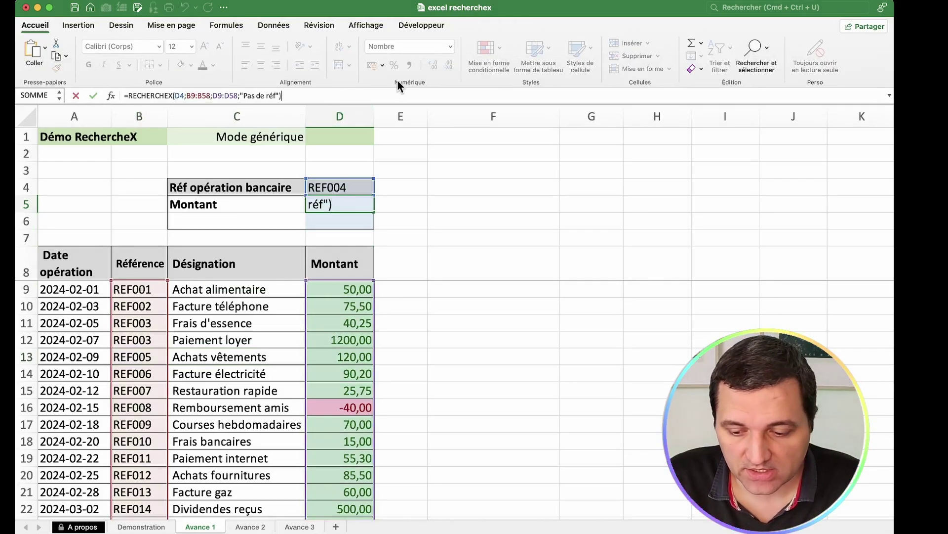
# Add match mode 1 (exact or next larger) to D5, returning 120,00 from REF005.
pyautogui.press('Left')
pyautogui.write(';')
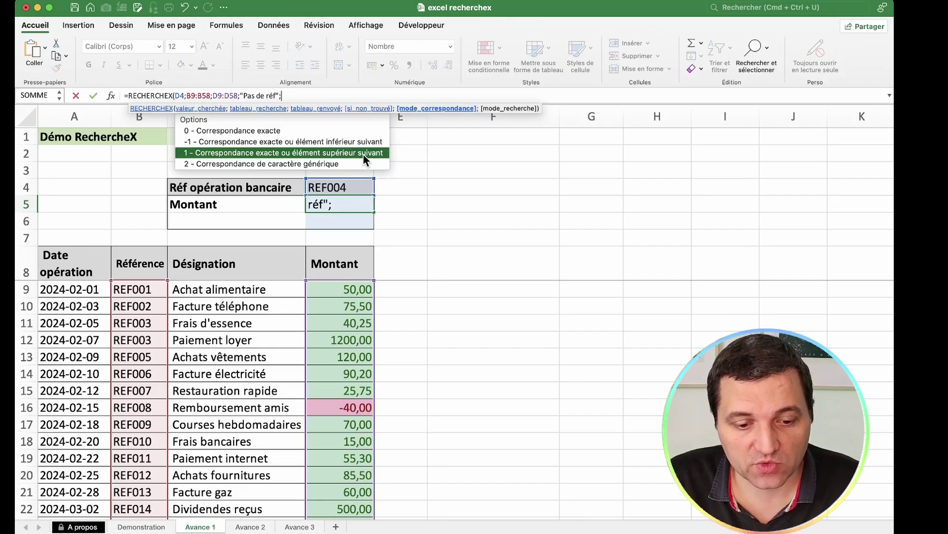
pyautogui.doubleClick(363, 154)
pyautogui.write(')')
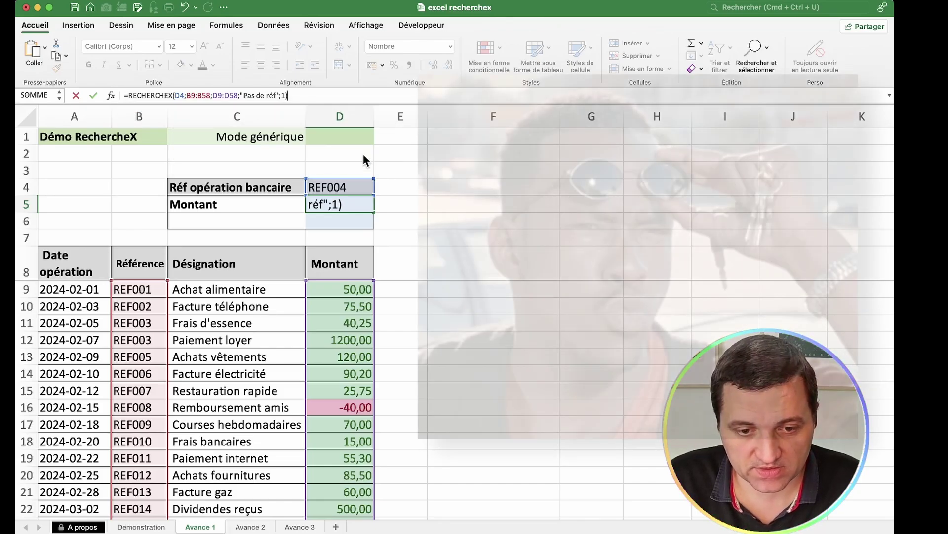
pyautogui.press('Return')
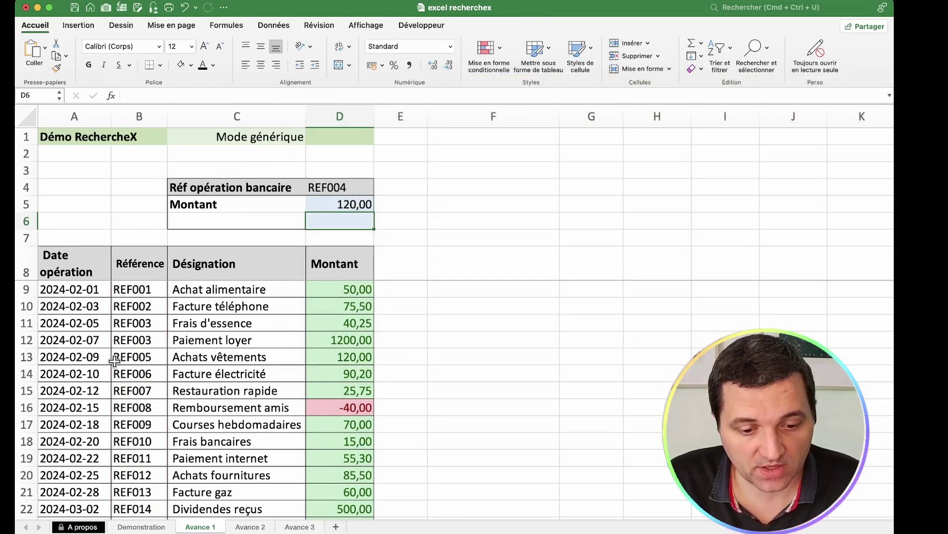
pyautogui.moveTo(114, 361); pyautogui.dragTo(341, 351)
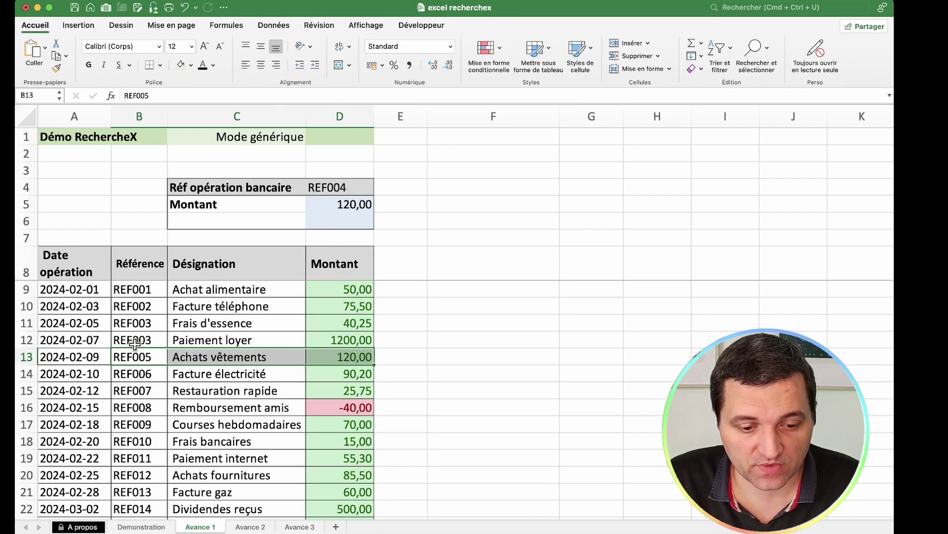
# Replace D5's match mode with -1 (exact or next smaller), returning 40,25.
pyautogui.click(334, 208)
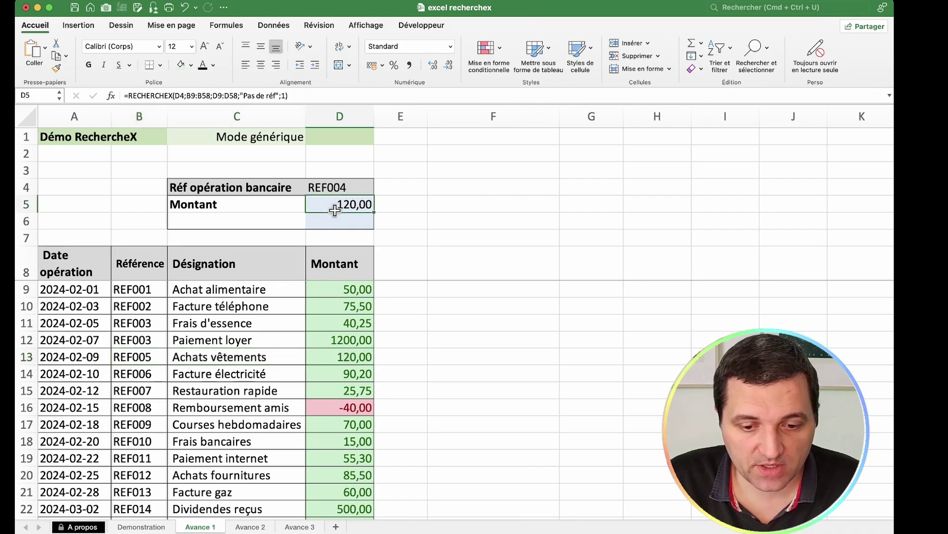
pyautogui.click(305, 95)
pyautogui.press('BackSpace')
pyautogui.press('BackSpace')
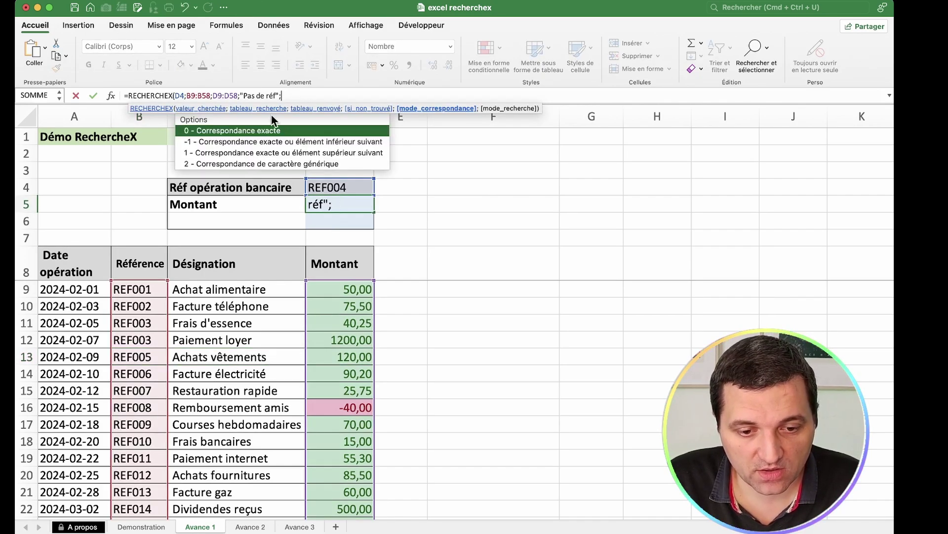
pyautogui.doubleClick(352, 141)
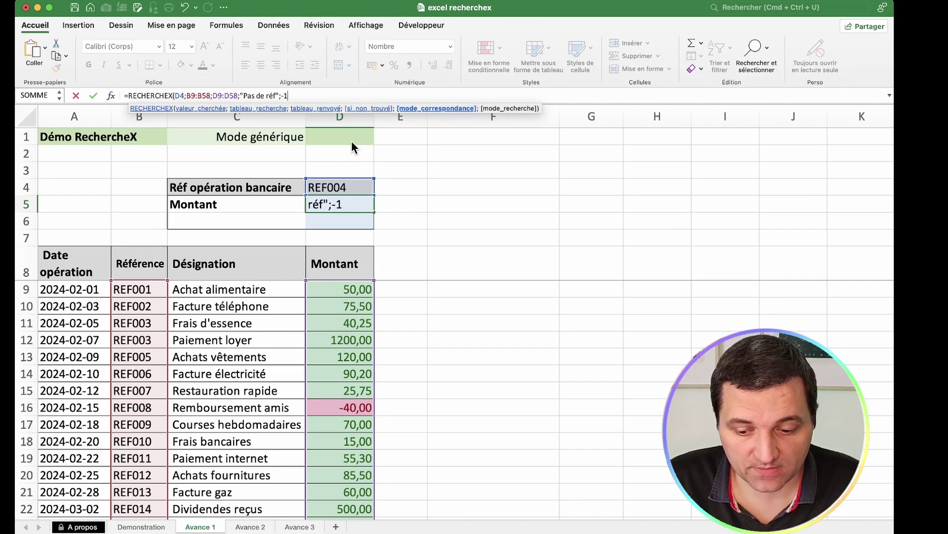
pyautogui.write(')')
pyautogui.press('Return')
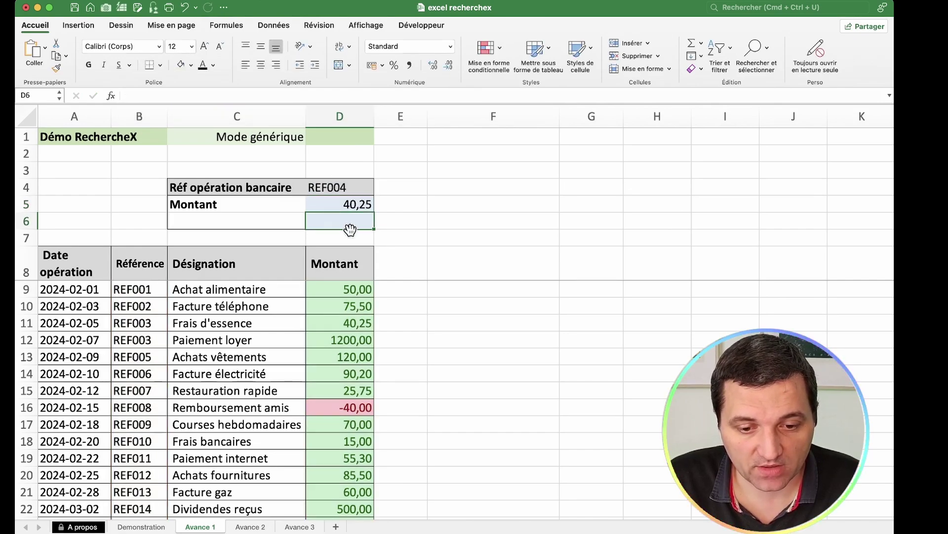
# Check the REF003 rows, confirming the 40,25 amount in D11 and its reference in B11.
pyautogui.moveTo(142, 341); pyautogui.dragTo(337, 341)
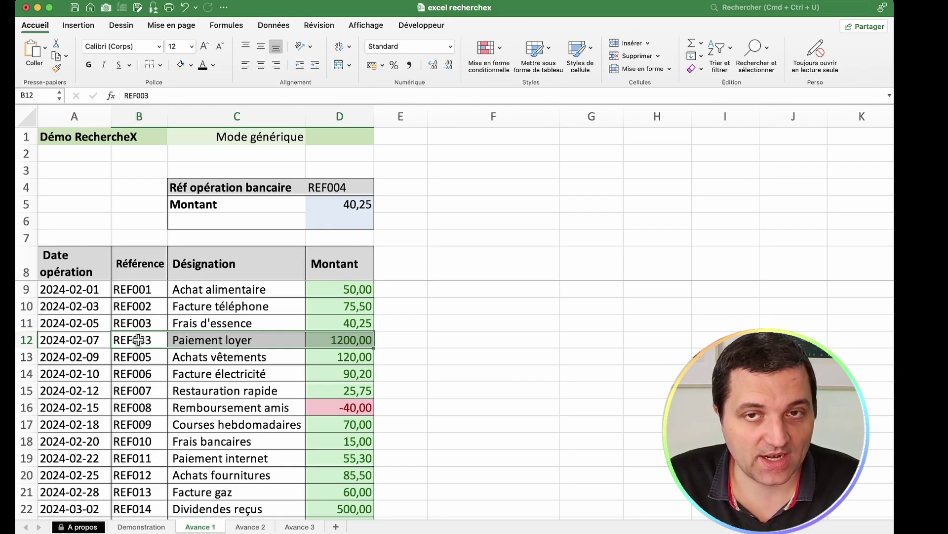
pyautogui.moveTo(139, 323); pyautogui.dragTo(356, 323)
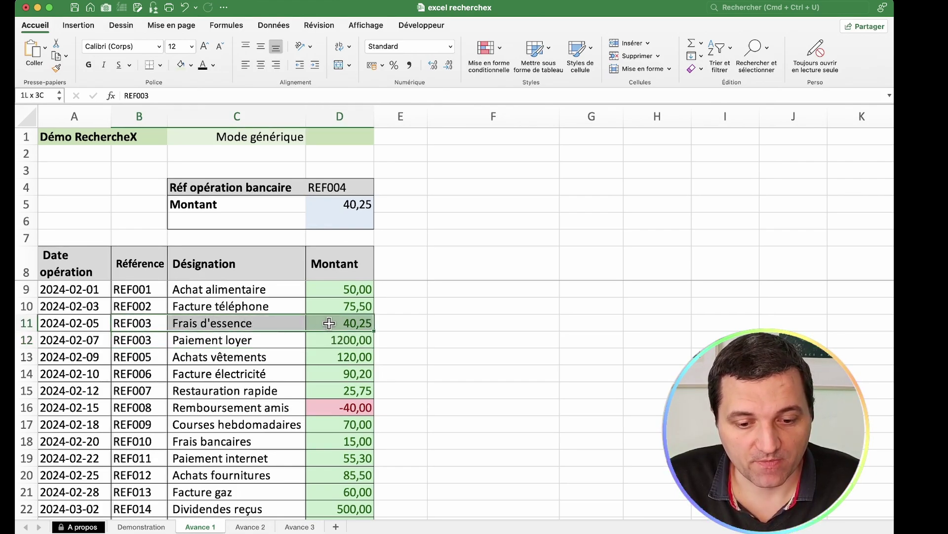
pyautogui.click(356, 324)
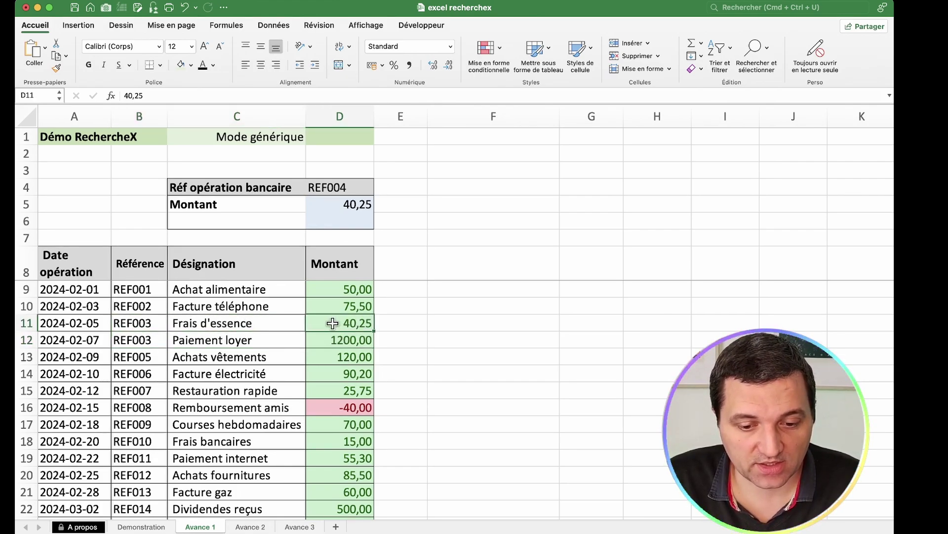
pyautogui.click(134, 324)
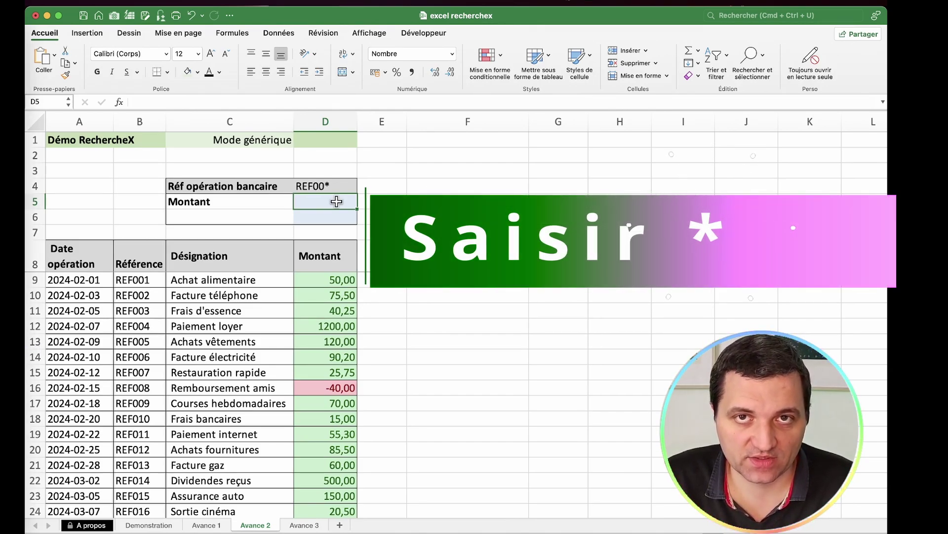
# Review the REF00* criterion in D4, trying and discarding a sample reference in E4.
pyautogui.click(339, 185)
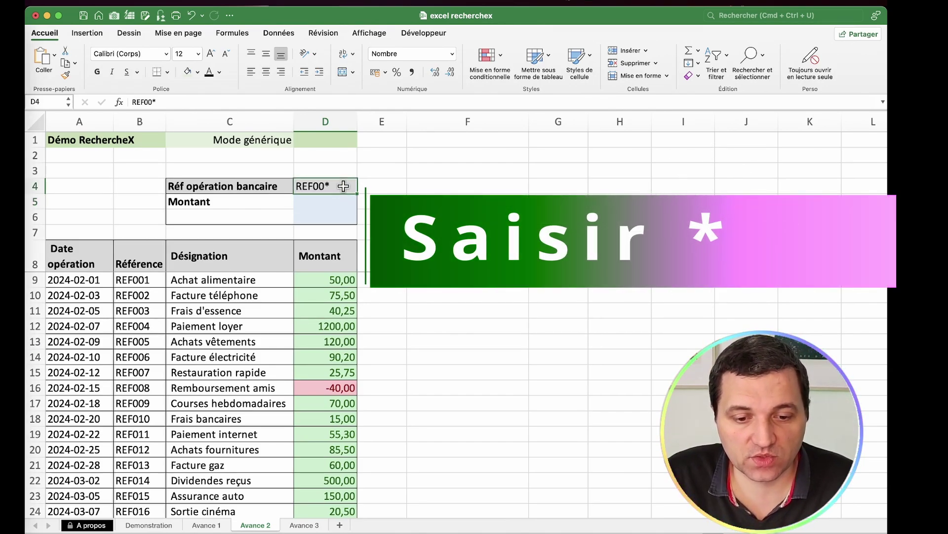
pyautogui.doubleClick(345, 185)
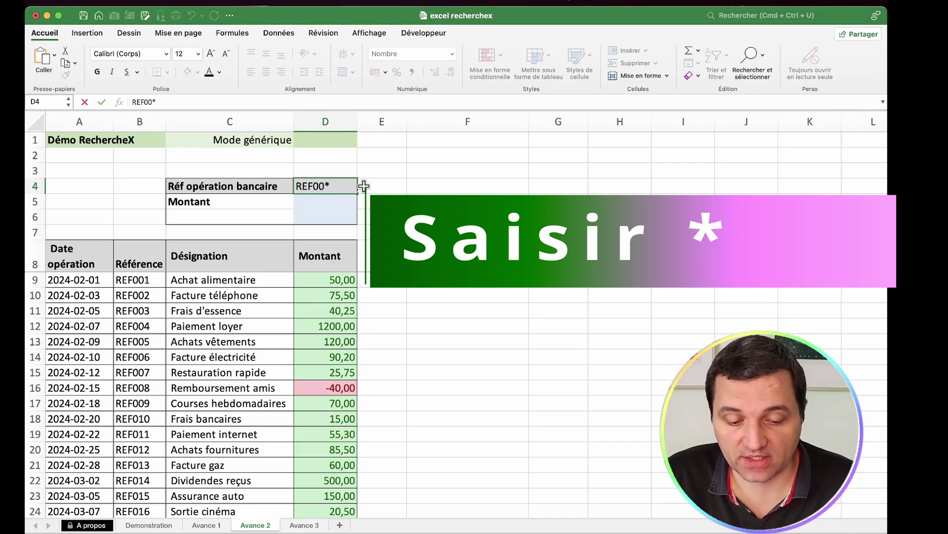
pyautogui.click(364, 186)
pyautogui.write('REF001')
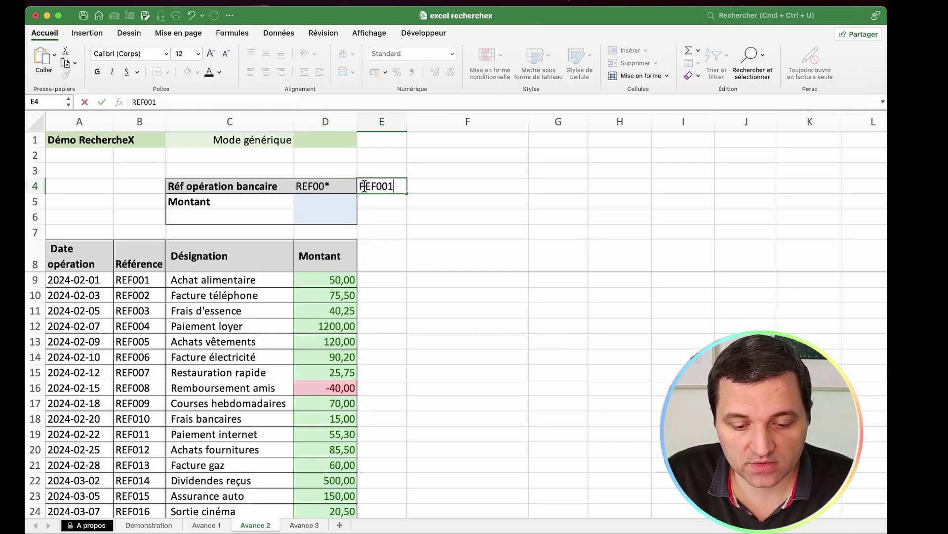
pyautogui.press('BackSpace')
pyautogui.write('2')
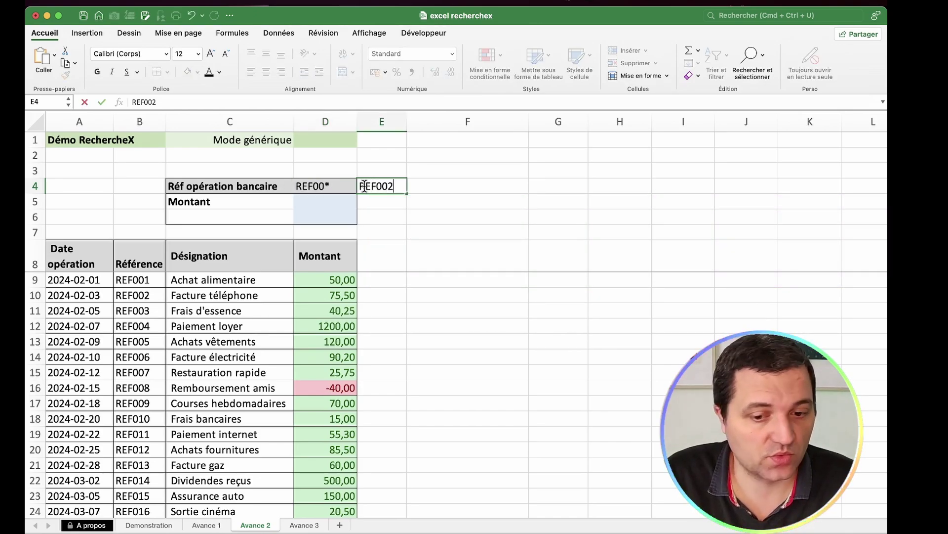
pyautogui.press('Escape')
pyautogui.press('Left')
pyautogui.press('Down')
# Start a RECHERCHEX in D5 with lookup value D4, range B9:B58 and return range D9:D58.
pyautogui.write('=REC')
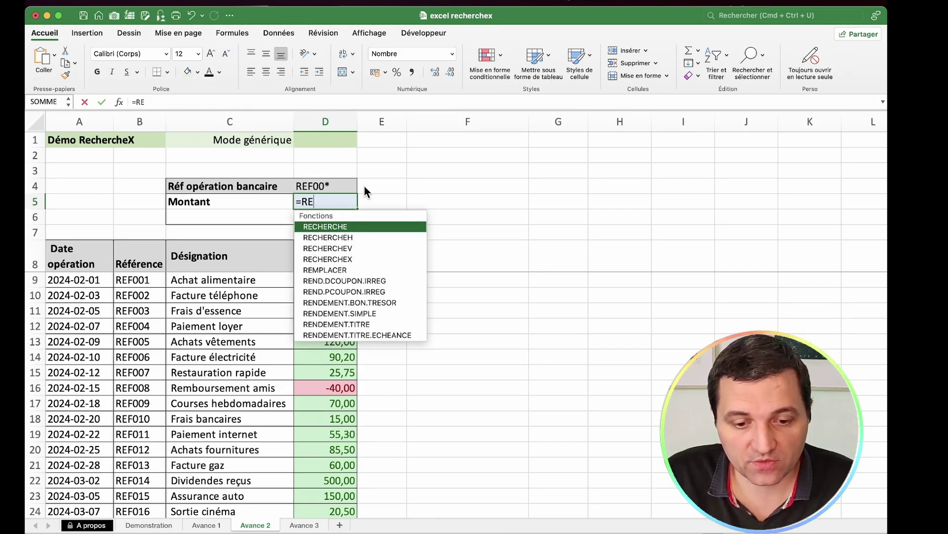
pyautogui.press('Tab')
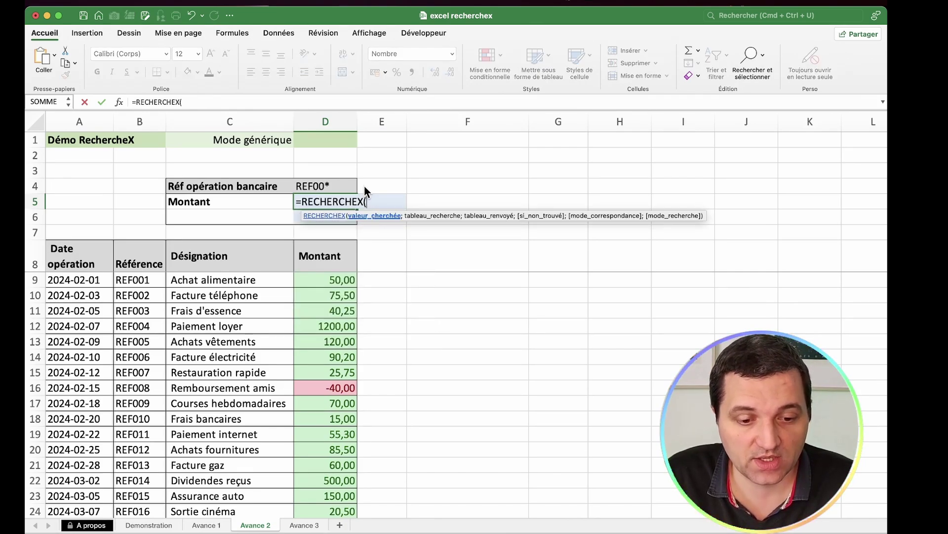
pyautogui.click(138, 279)
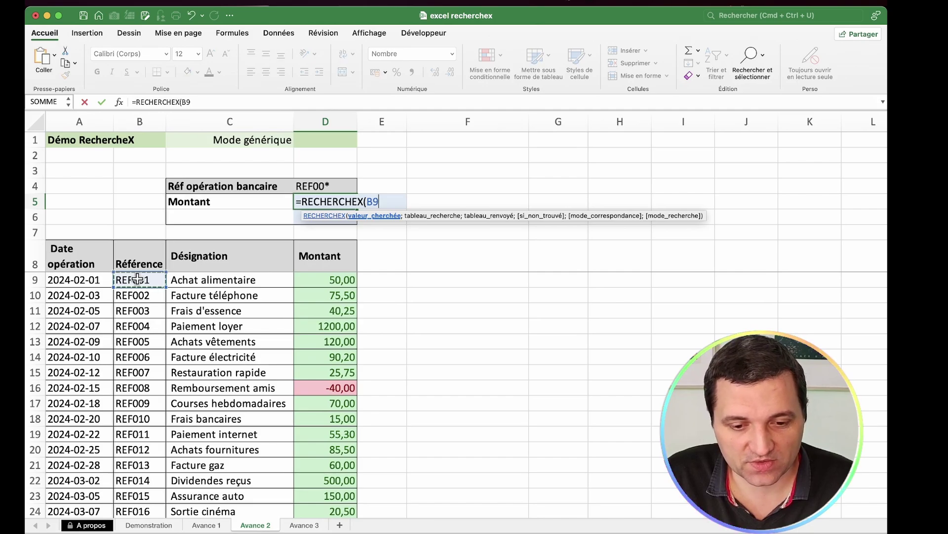
pyautogui.click(339, 178)
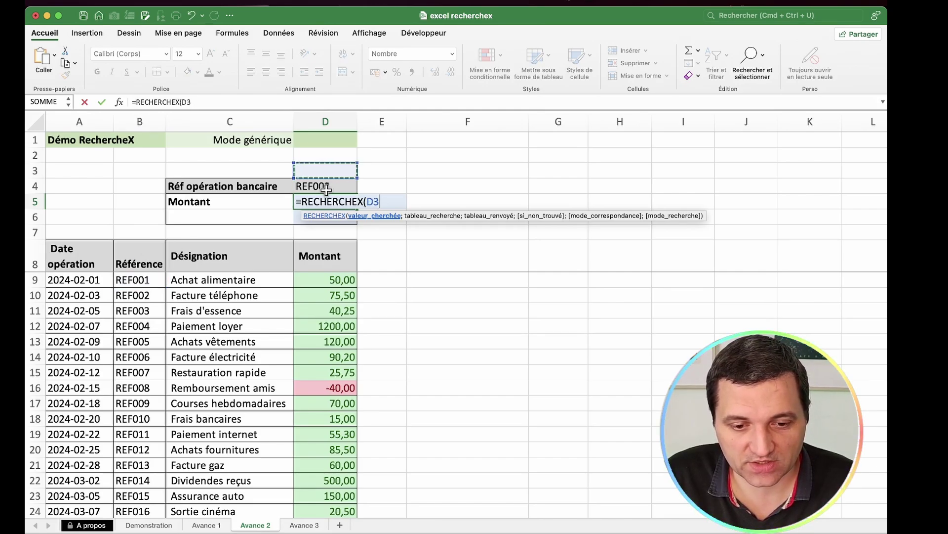
pyautogui.write(';')
pyautogui.click(129, 280)
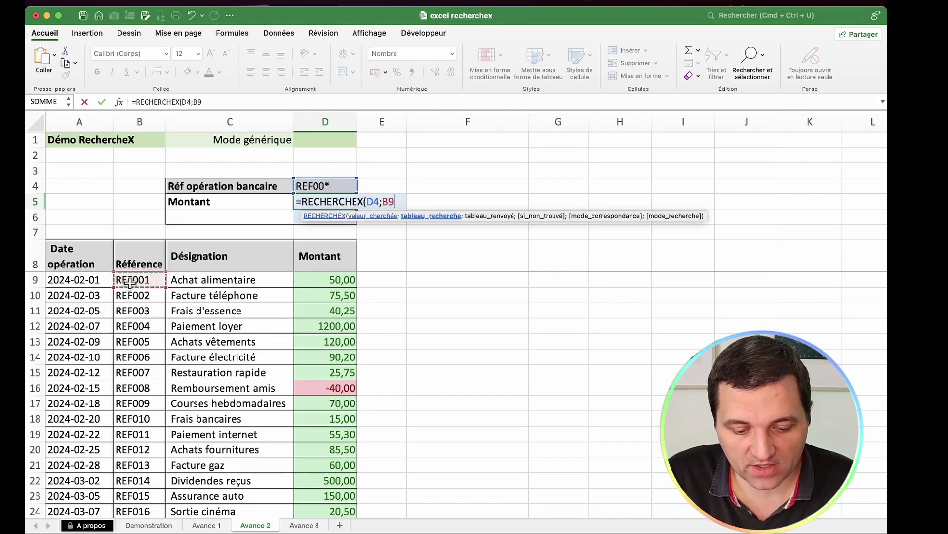
pyautogui.press('super+shift+Down')
pyautogui.write(':B58;')
pyautogui.scroll(5, 223, 346)
pyautogui.scroll(10, 222, 346)
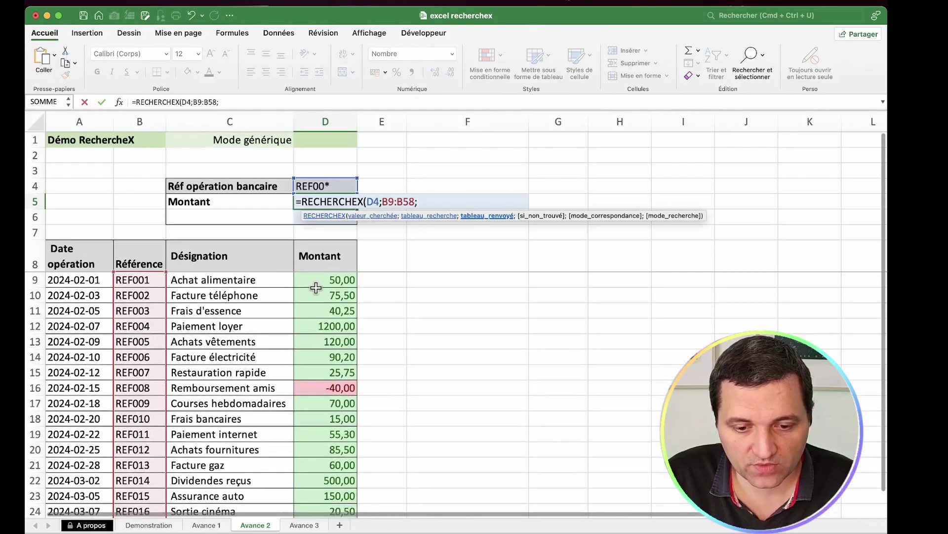
pyautogui.click(323, 280)
pyautogui.press('super+shift+Down')
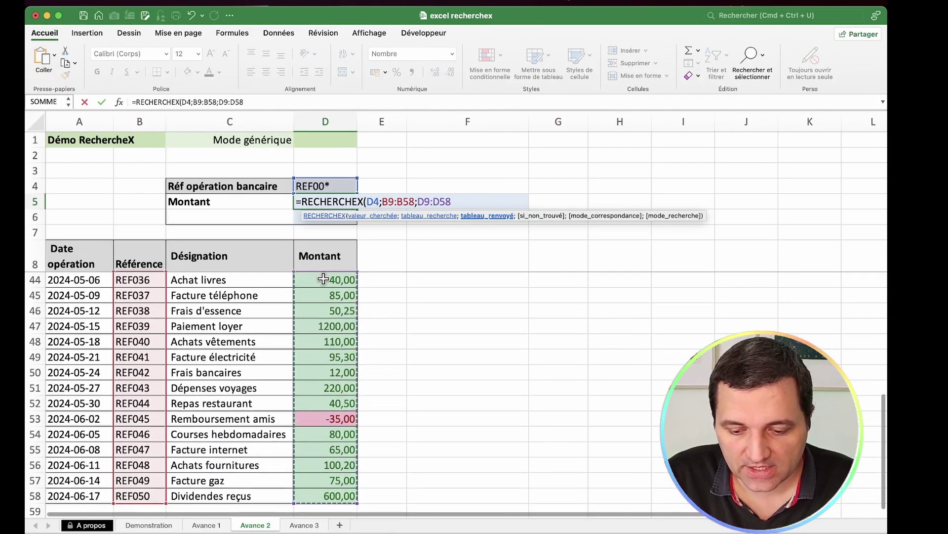
# Complete the formula with "Pas de réf", wildcard match mode 2 and first-to-last search mode 1.
pyautogui.write(';"Pas de réfé')
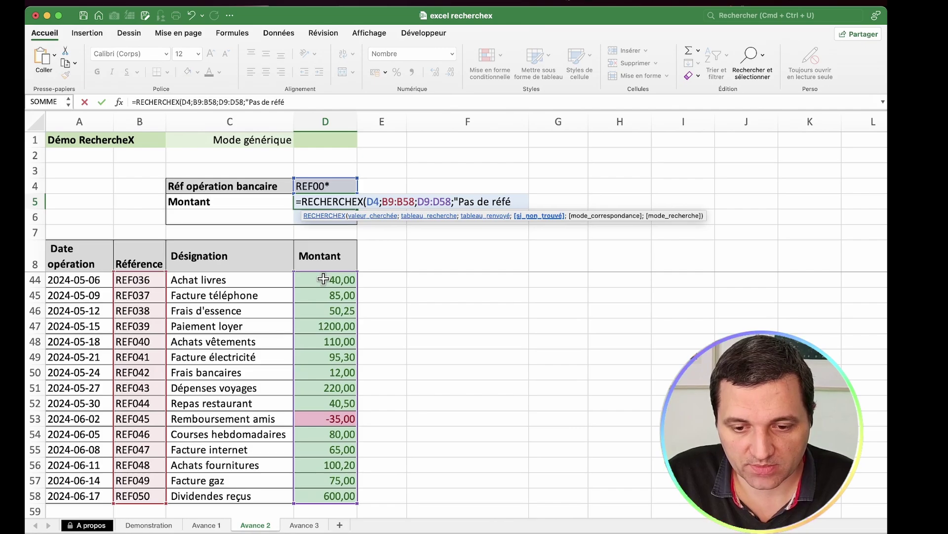
pyautogui.press('BackSpace')
pyautogui.write('";')
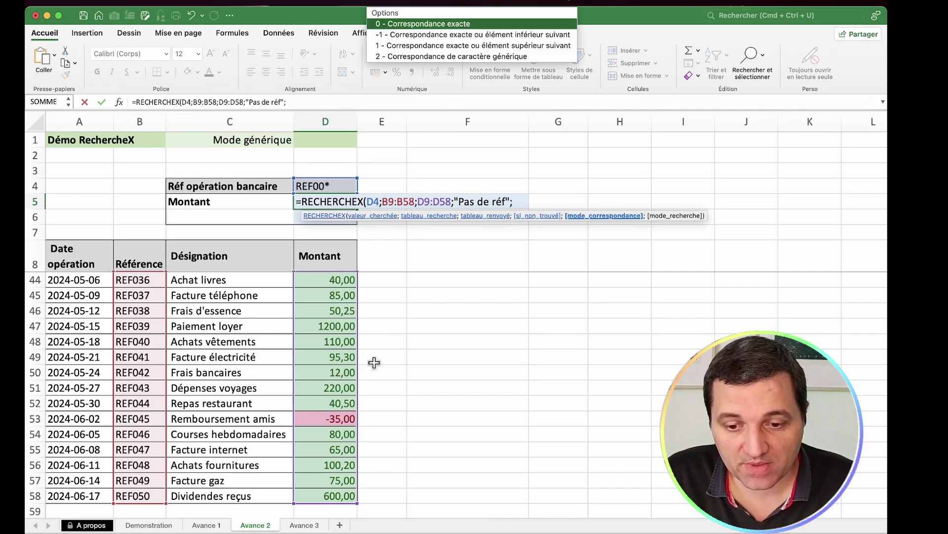
pyautogui.scroll(10, 374, 362)
pyautogui.scroll(5, 374, 363)
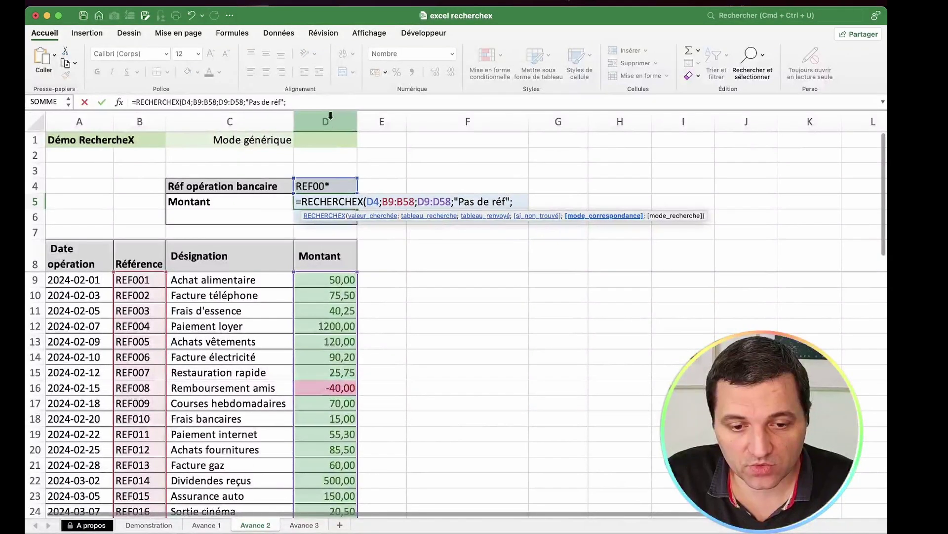
pyautogui.click(331, 102)
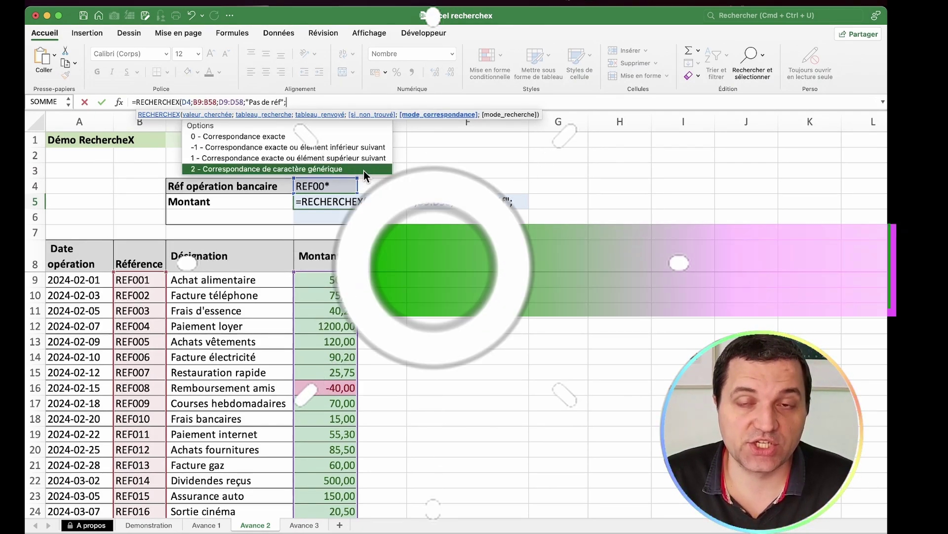
pyautogui.write('2')
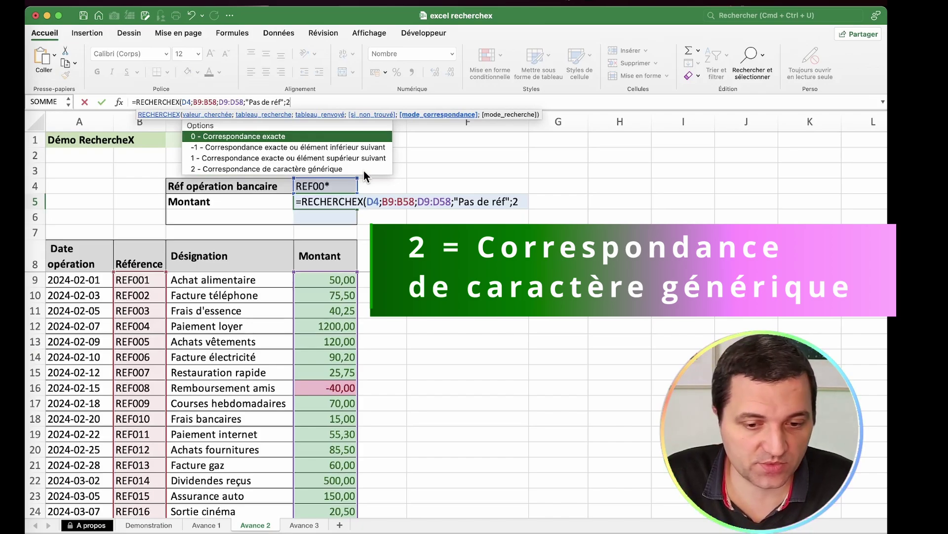
pyautogui.write(';')
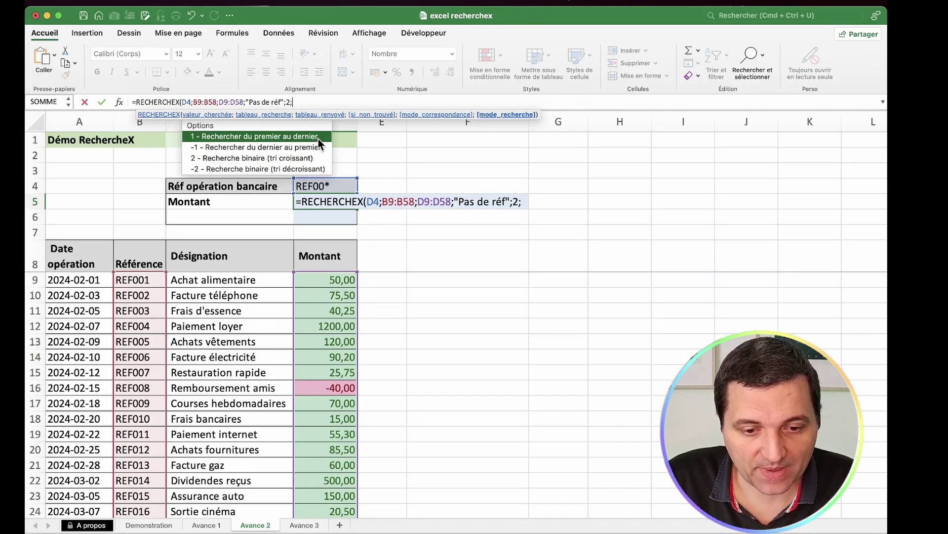
pyautogui.doubleClick(318, 142)
pyautogui.write(')')
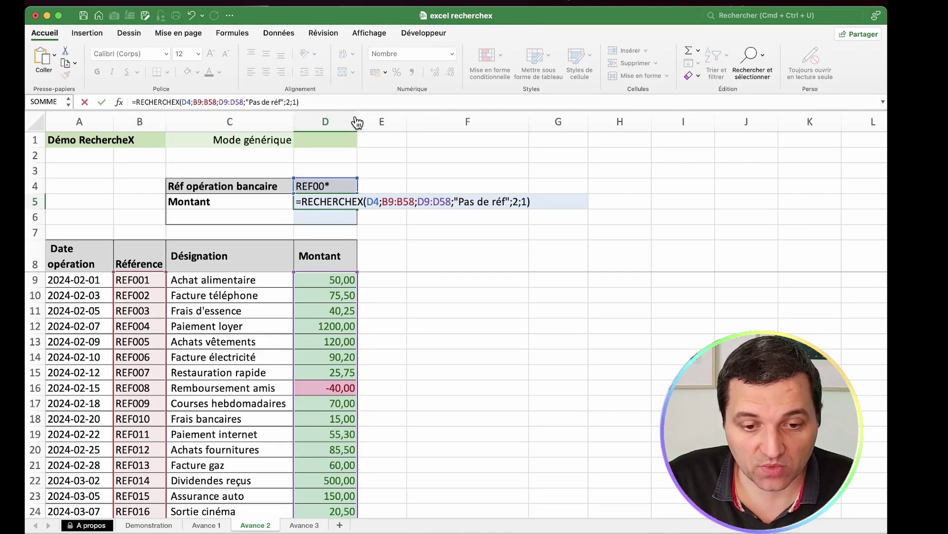
pyautogui.press('Return')
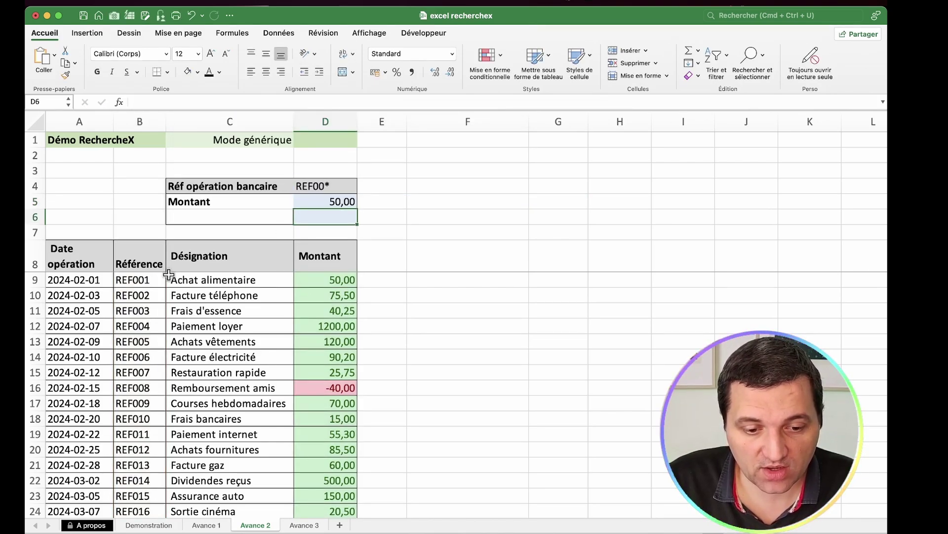
# Verify the result matches the first reference REF001 and its amount 50 in D9.
pyautogui.click(161, 277)
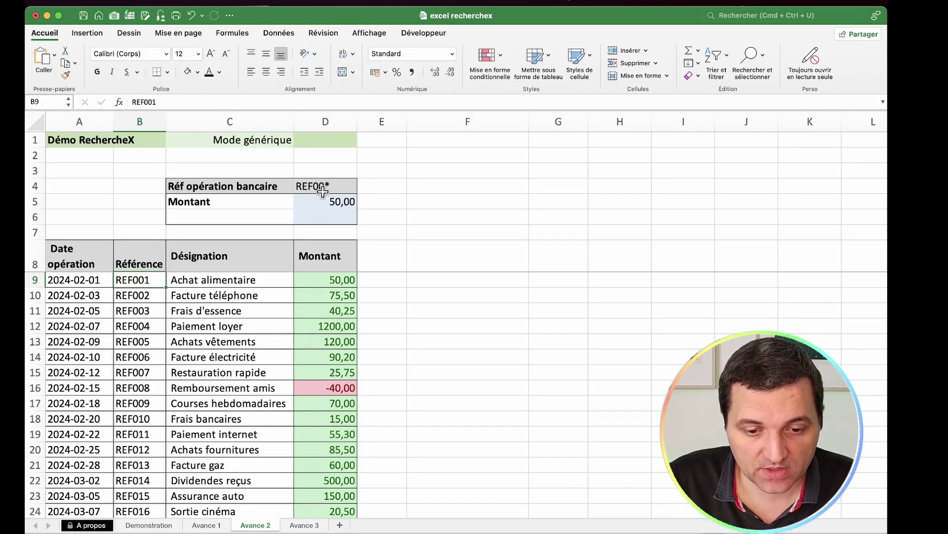
pyautogui.click(336, 279)
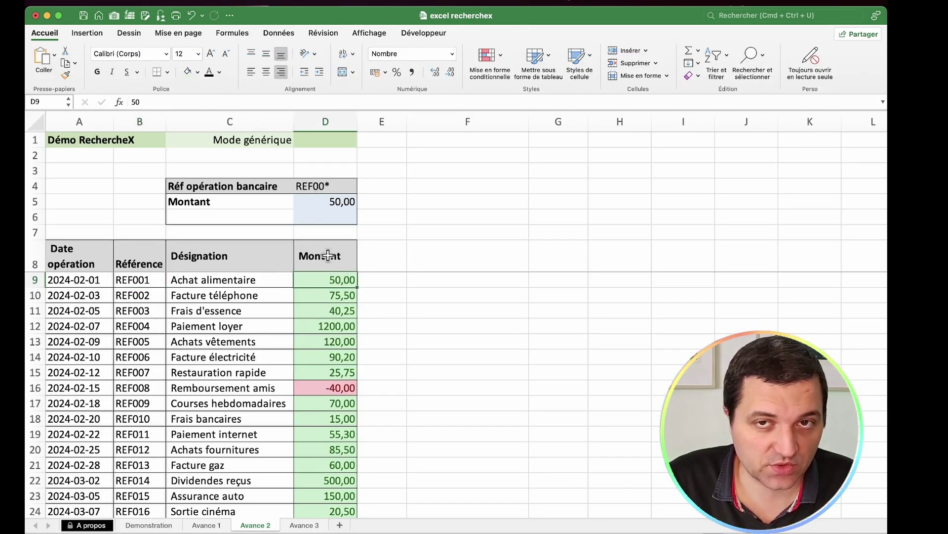
pyautogui.click(343, 187)
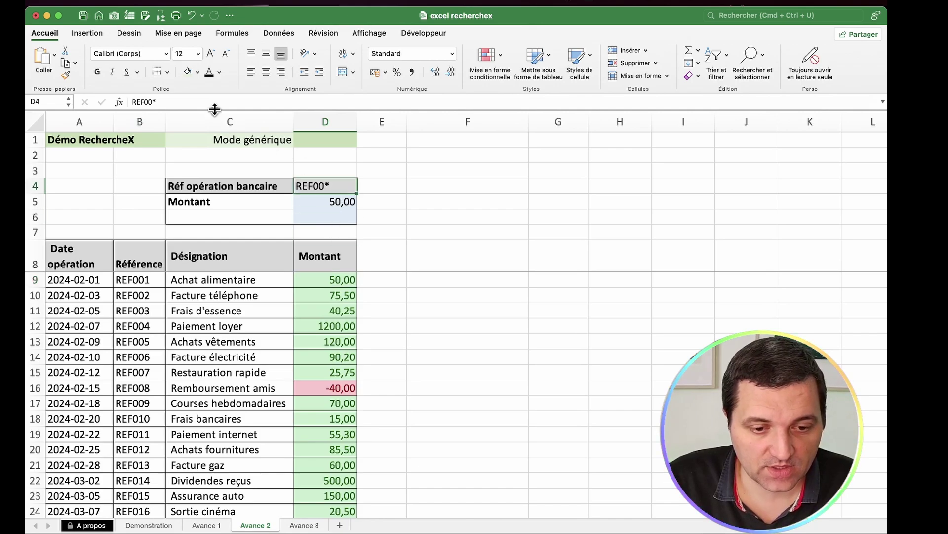
pyautogui.click(343, 206)
# Switch the D5 search mode to -1 (last to first), so it returns 70,00.
pyautogui.click(299, 102)
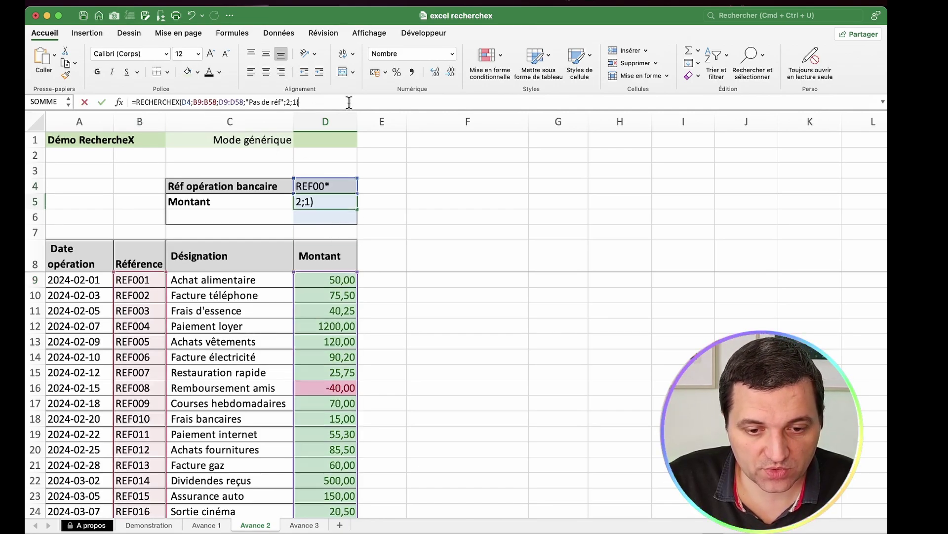
pyautogui.press('BackSpace')
pyautogui.press('BackSpace')
pyautogui.write('-')
pyautogui.doubleClick(314, 147)
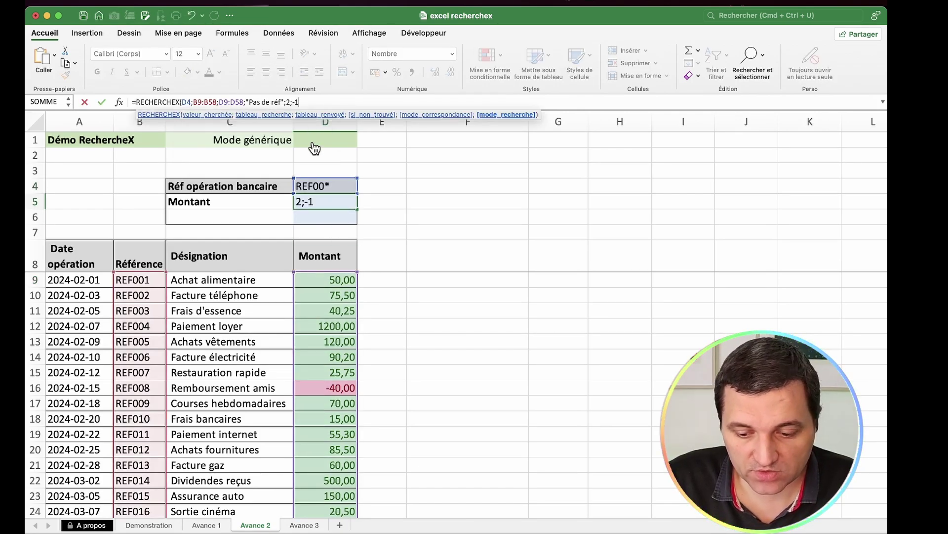
pyautogui.press('Return')
pyautogui.click(323, 197)
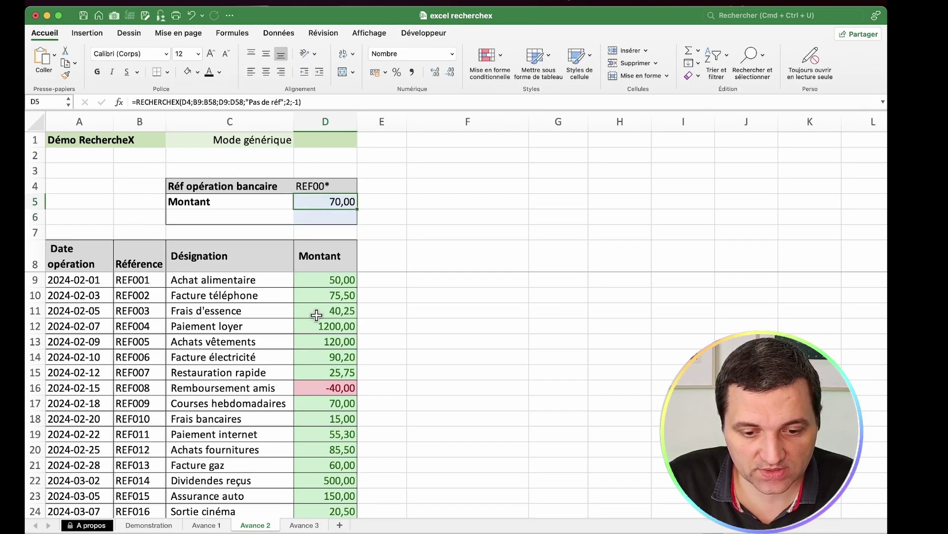
# Check the last amount 600 in D58 and highlight the REF009 row matching 70,00.
pyautogui.scroll(-10, 312, 366)
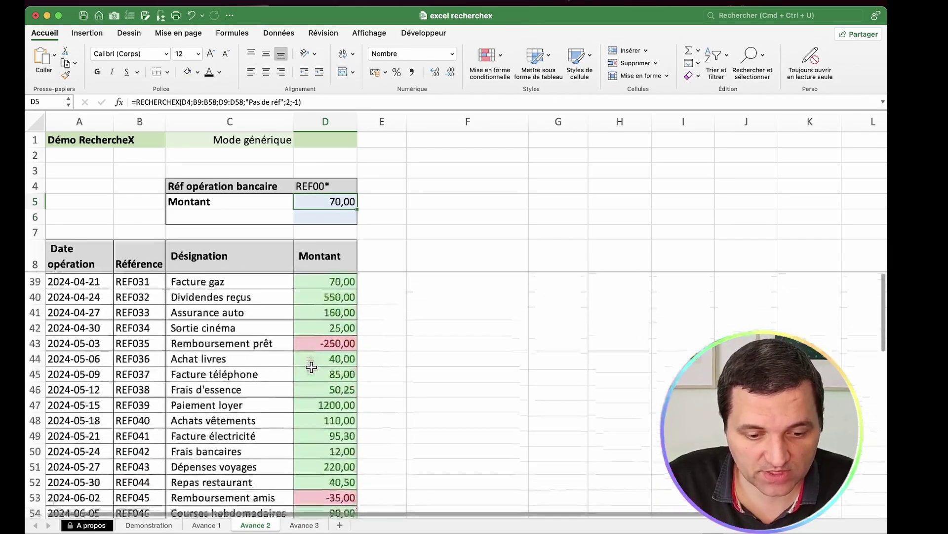
pyautogui.click(343, 440)
pyautogui.scroll(3, 341, 415)
pyautogui.scroll(2, 336, 376)
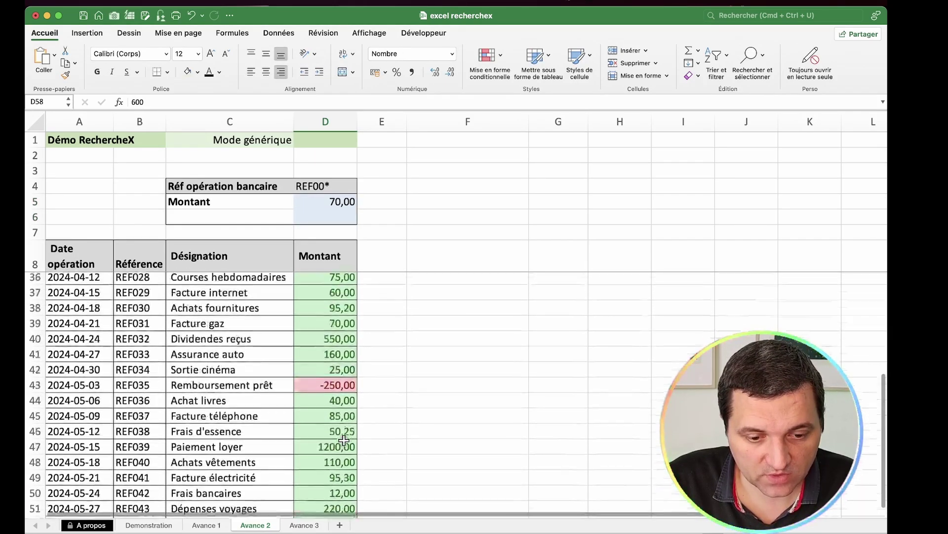
pyautogui.scroll(5, 331, 336)
pyautogui.scroll(1, 326, 297)
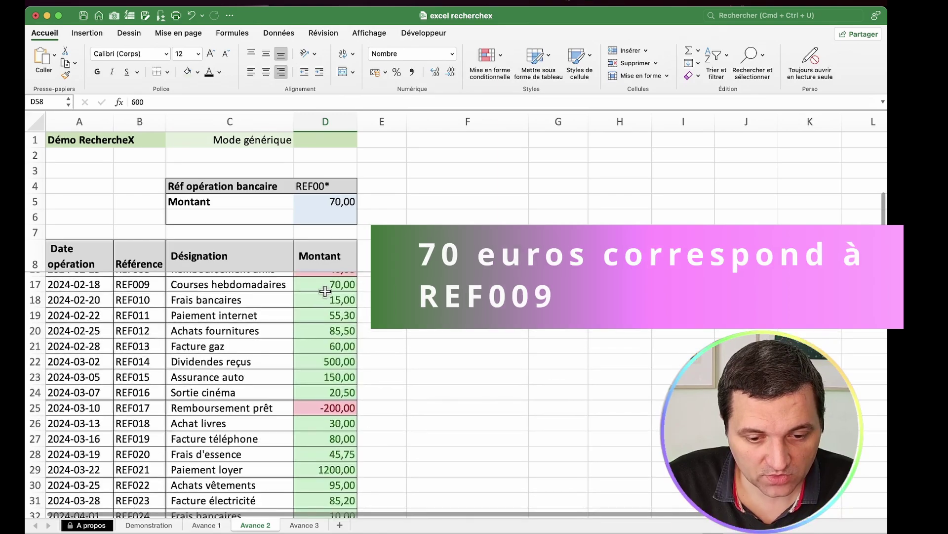
pyautogui.moveTo(325, 291); pyautogui.dragTo(74, 286)
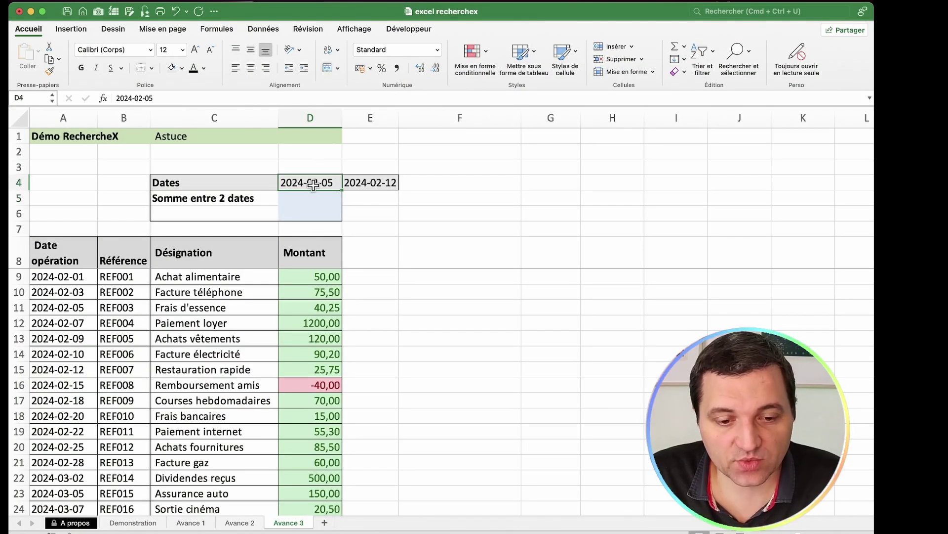
# Mark the dates 2024-02-05 to 2024-02-12 and their amounts in column D.
pyautogui.click(388, 182)
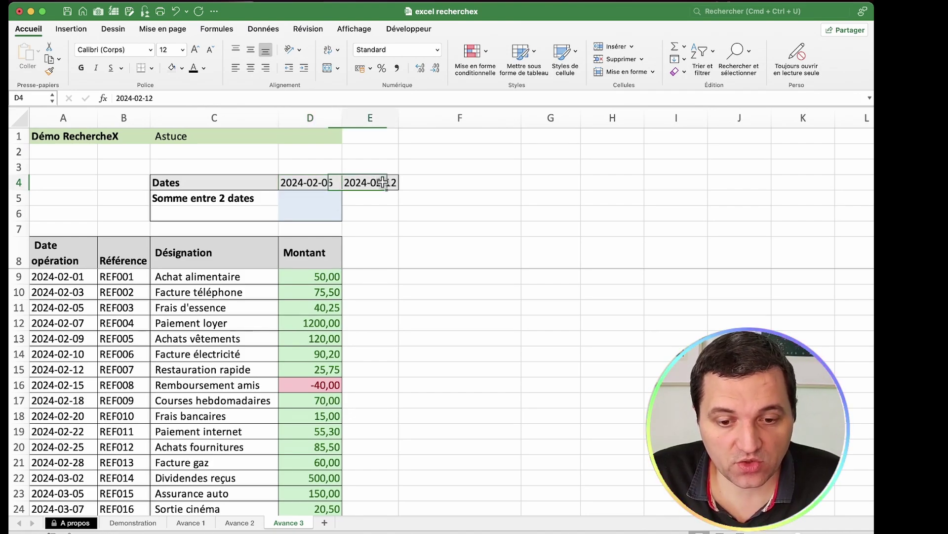
pyautogui.moveTo(57, 307); pyautogui.dragTo(87, 375)
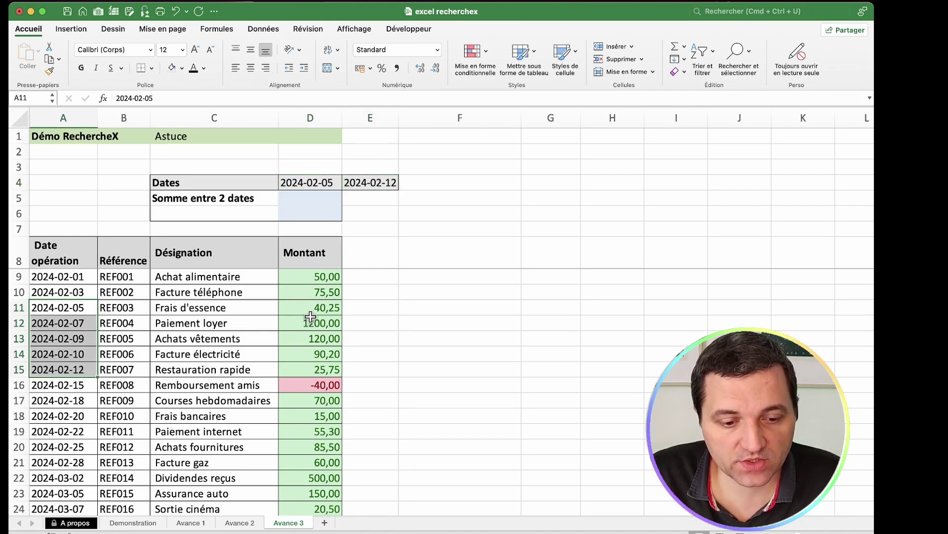
pyautogui.moveTo(311, 307); pyautogui.dragTo(309, 365)
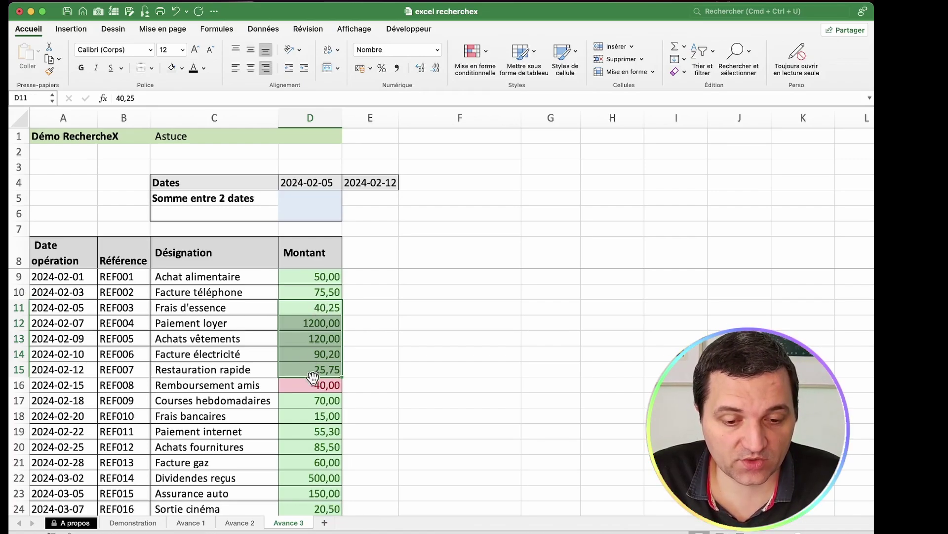
pyautogui.click(303, 199)
# Start =SOMME( in D5 with RECHERCHEX(D4;A9:A58;D9:D58) for the start date.
pyautogui.write('=SOMME')
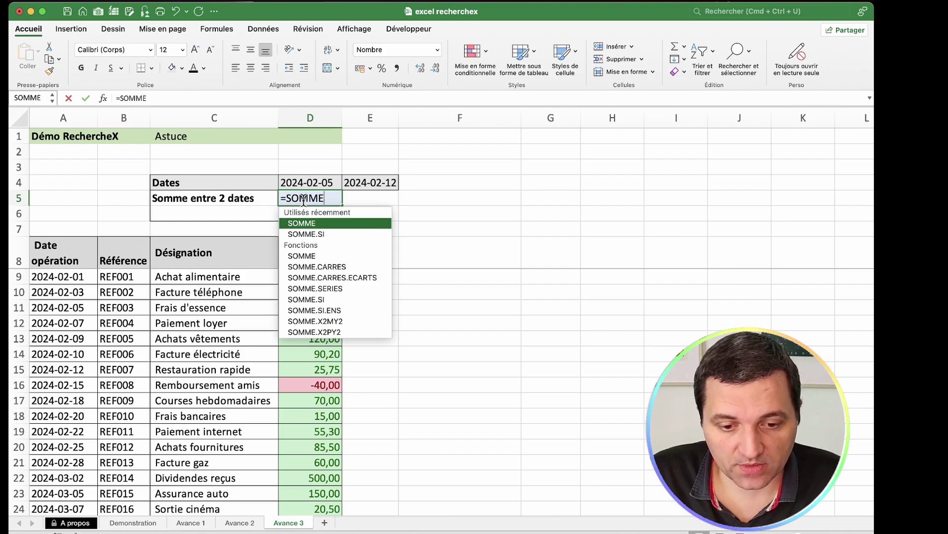
pyautogui.write('(')
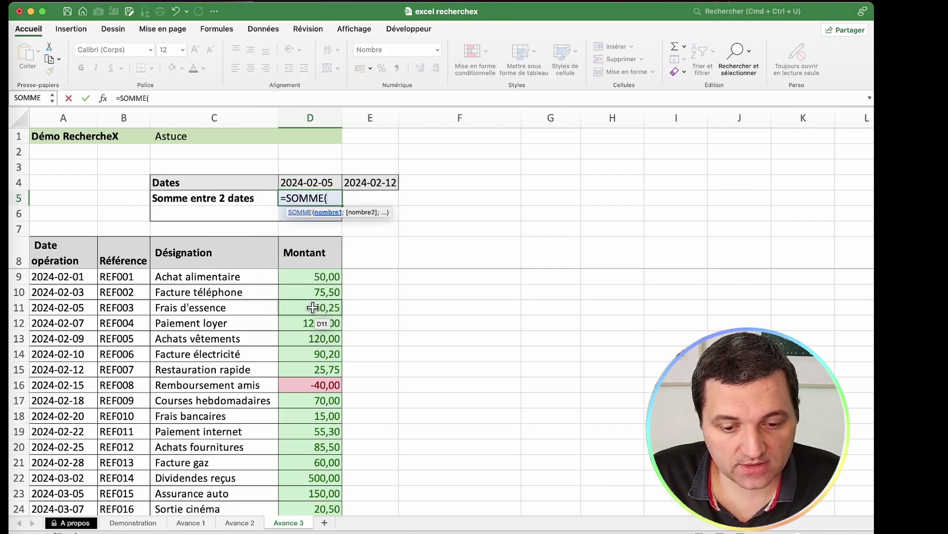
pyautogui.write('R')
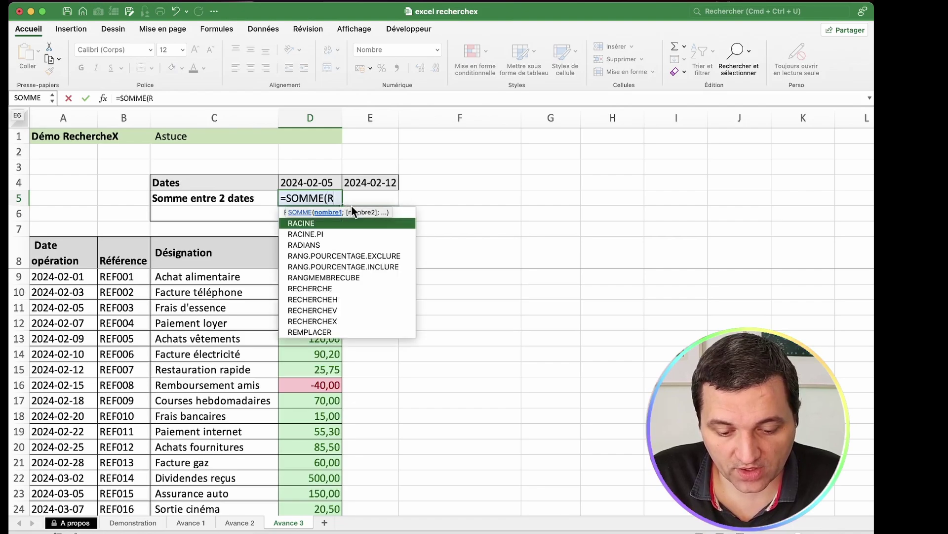
pyautogui.write('ECJ')
pyautogui.press('BackSpace')
pyautogui.press('Down')
pyautogui.press('Down')
pyautogui.press('Down')
pyautogui.press('Tab')
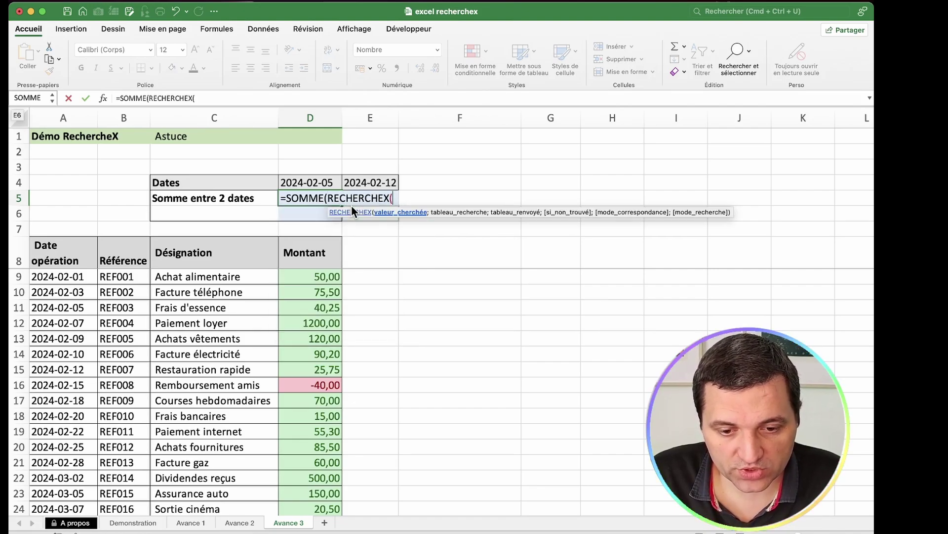
pyautogui.click(320, 184)
pyautogui.write(';')
pyautogui.click(73, 277)
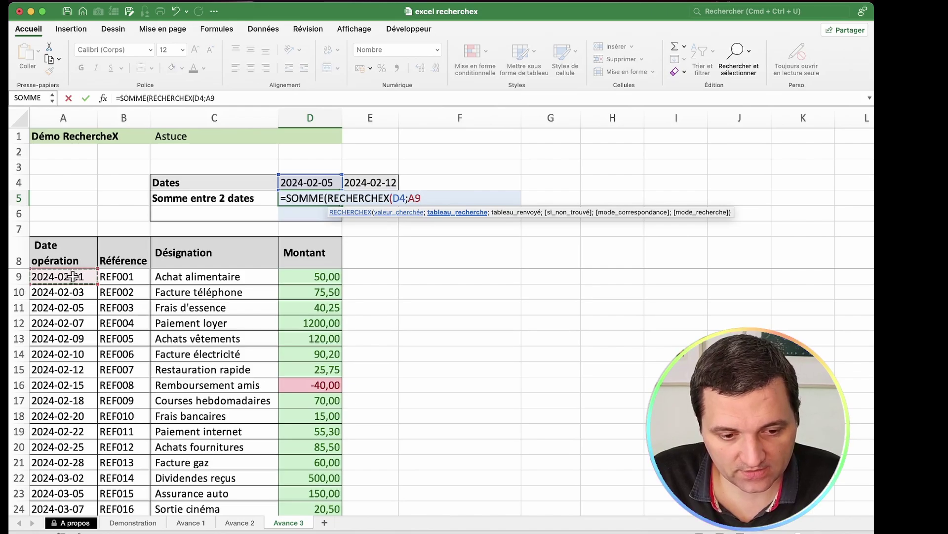
pyautogui.hotkey('ctrl', 'shift', 'Down')
pyautogui.write(':A58;')
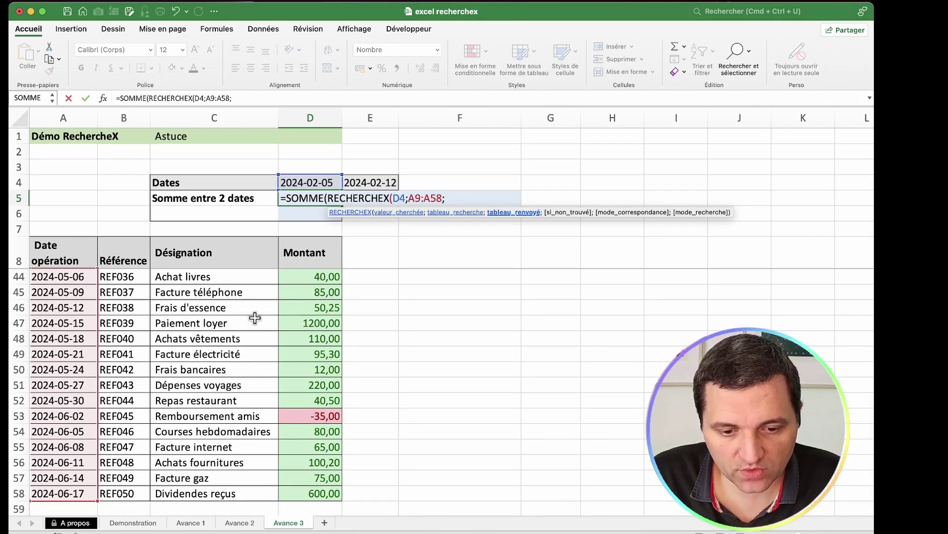
pyautogui.scroll(10, 319, 364)
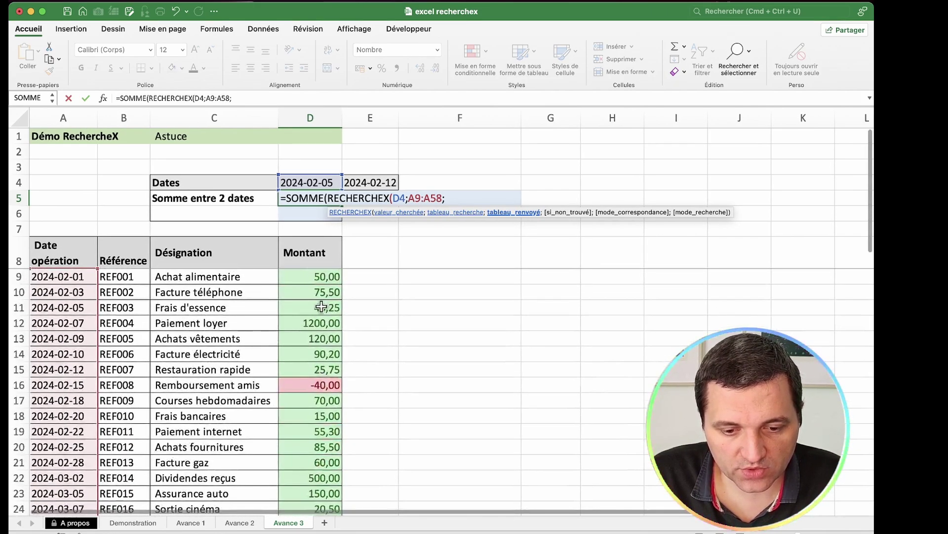
pyautogui.click(324, 271)
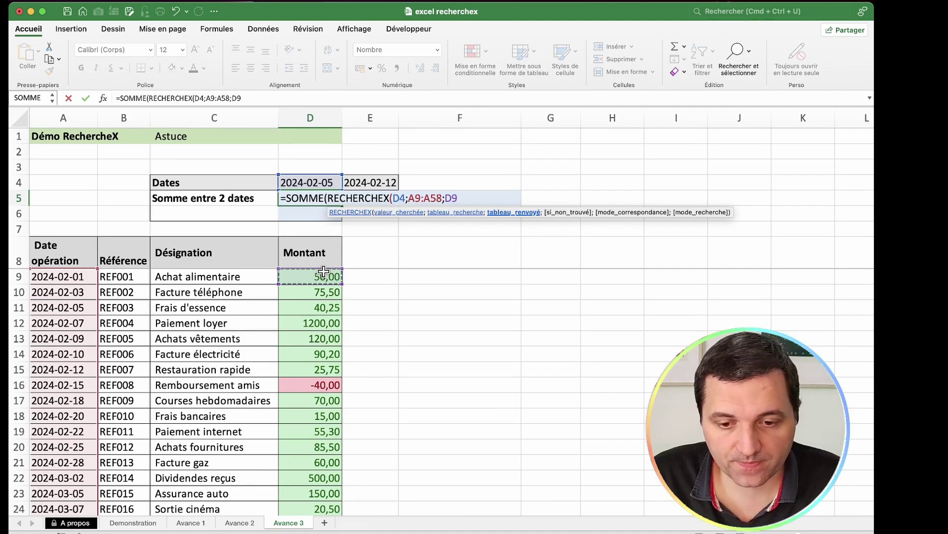
pyautogui.hotkey('ctrl', 'shift', 'Down')
pyautogui.write(':D58):')
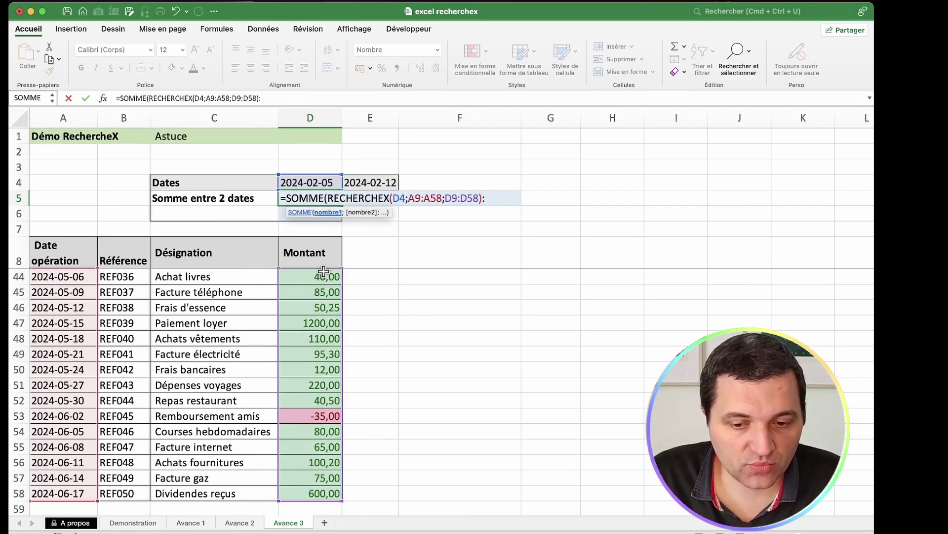
# Add the end-date range part RECHERCHEX(E4;A9:A58;D9:D58) and enter the sum, giving 1476,20.
pyautogui.scroll(10, 495, 198)
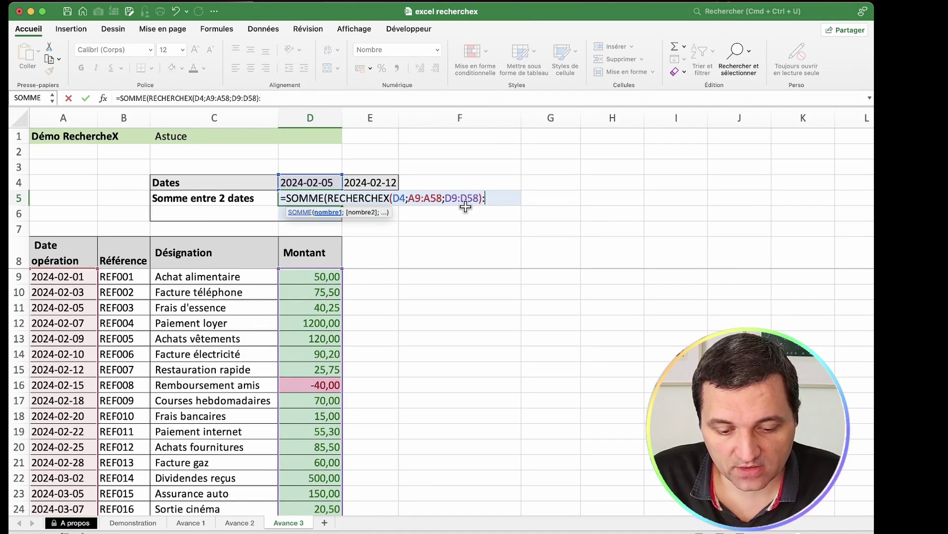
pyautogui.write('RECH')
pyautogui.press('Down')
pyautogui.press('Down')
pyautogui.press('Down')
pyautogui.press('Tab')
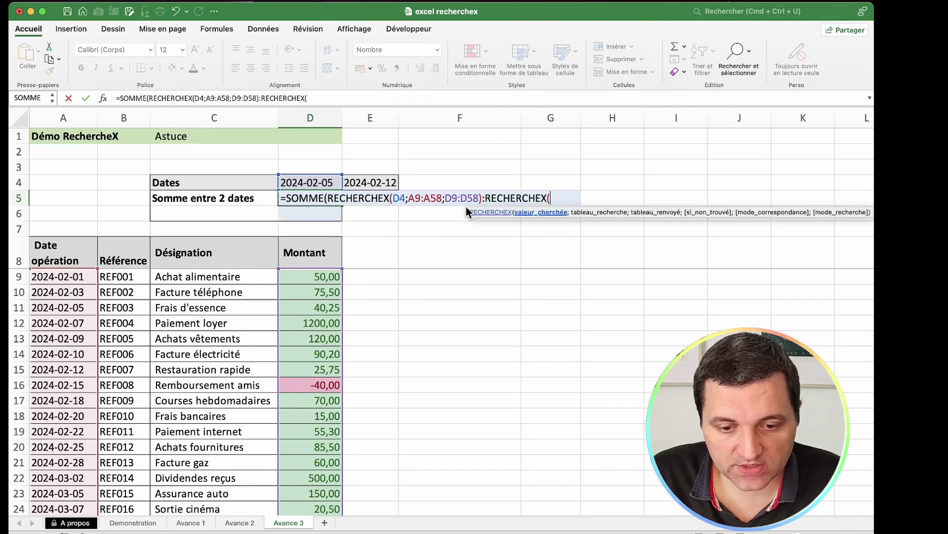
pyautogui.click(383, 181)
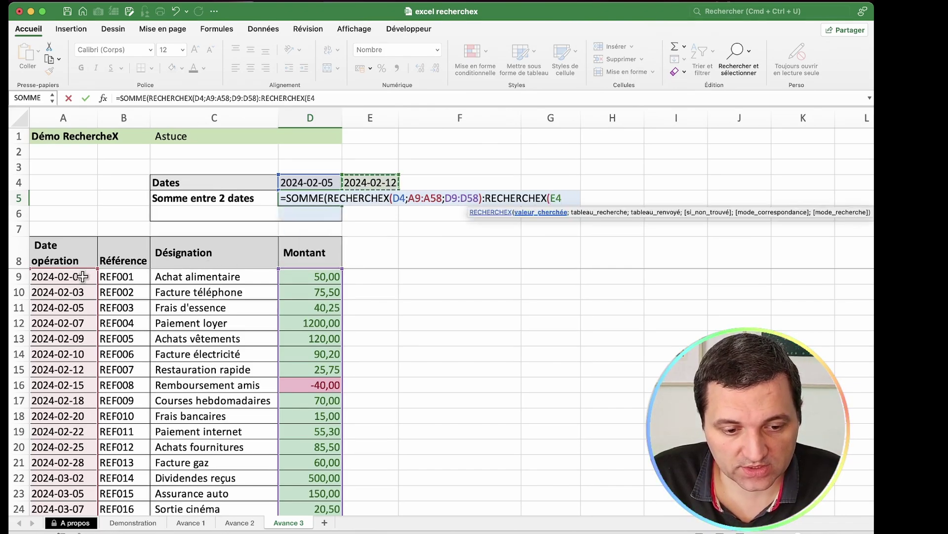
pyautogui.write(';')
pyautogui.click(54, 279)
pyautogui.hotkey('ctrl', 'shift', 'Down')
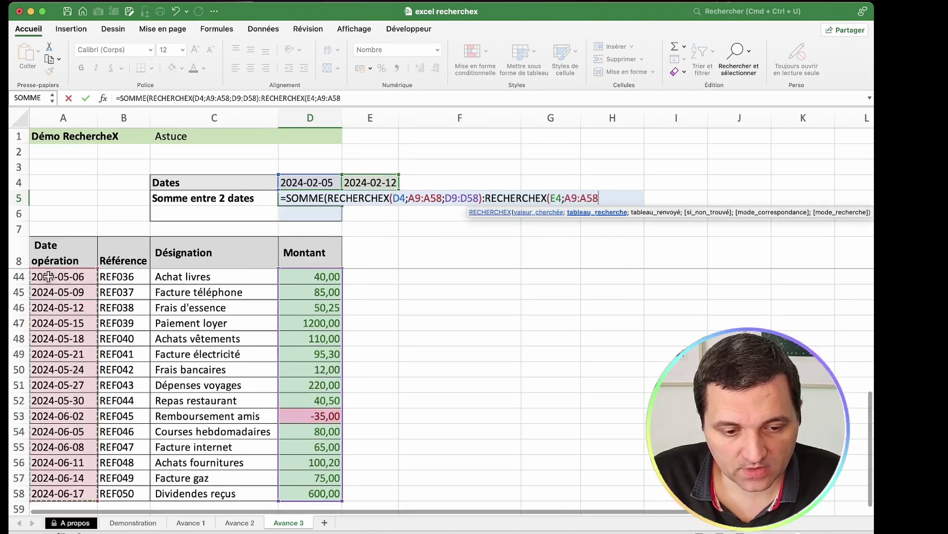
pyautogui.write(';')
pyautogui.scroll(7, 259, 276)
pyautogui.scroll(5, 258, 276)
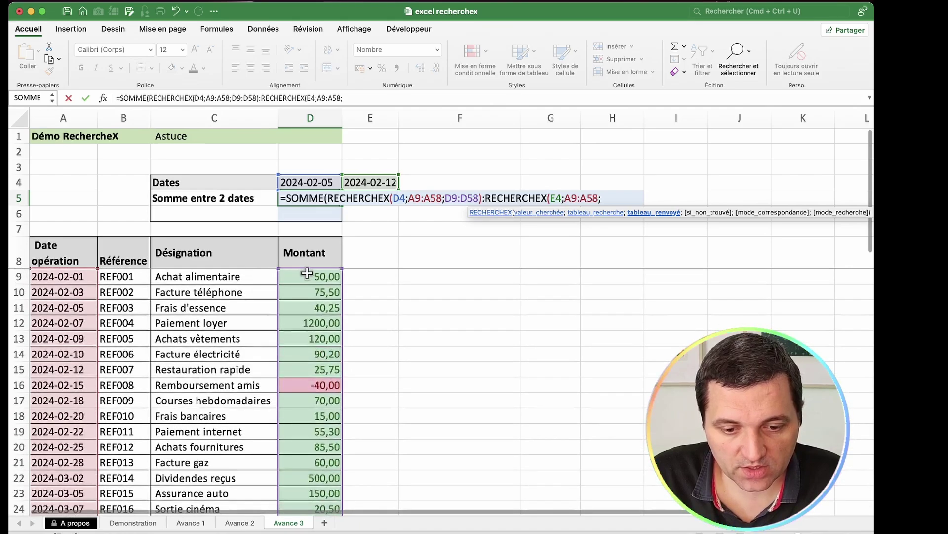
pyautogui.click(315, 273)
pyautogui.hotkey('ctrl', 'shift', 'Down')
pyautogui.write(')')
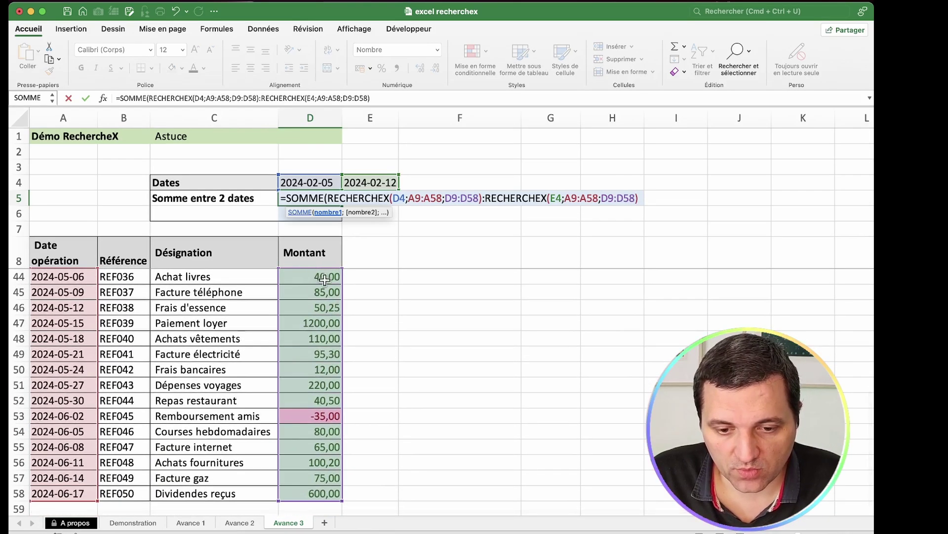
pyautogui.write(')')
pyautogui.press('Return')
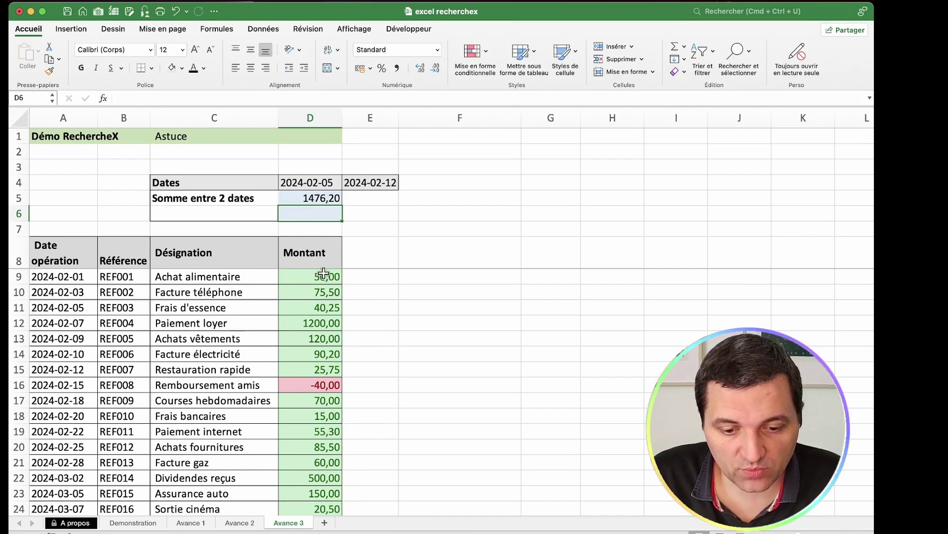
pyautogui.moveTo(65, 309)
pyautogui.mouseDown()
pyautogui.moveTo(307, 313)
pyautogui.moveTo(316, 364)
pyautogui.mouseUp()
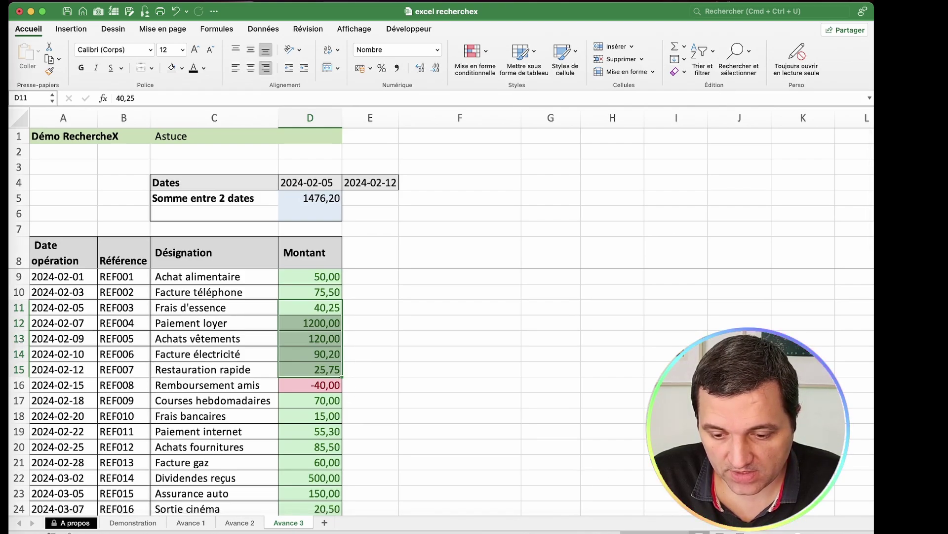
pyautogui.rightClick(21, 340)
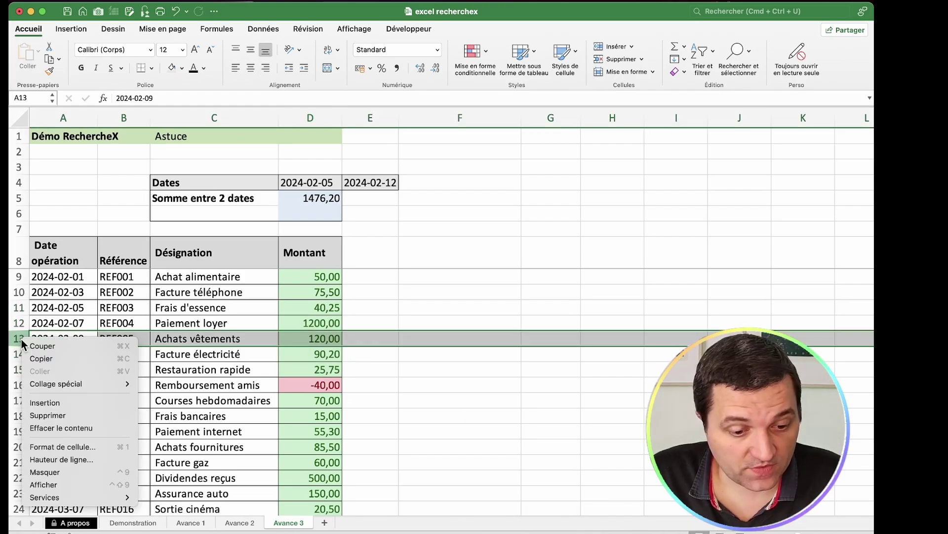
pyautogui.click(45, 402)
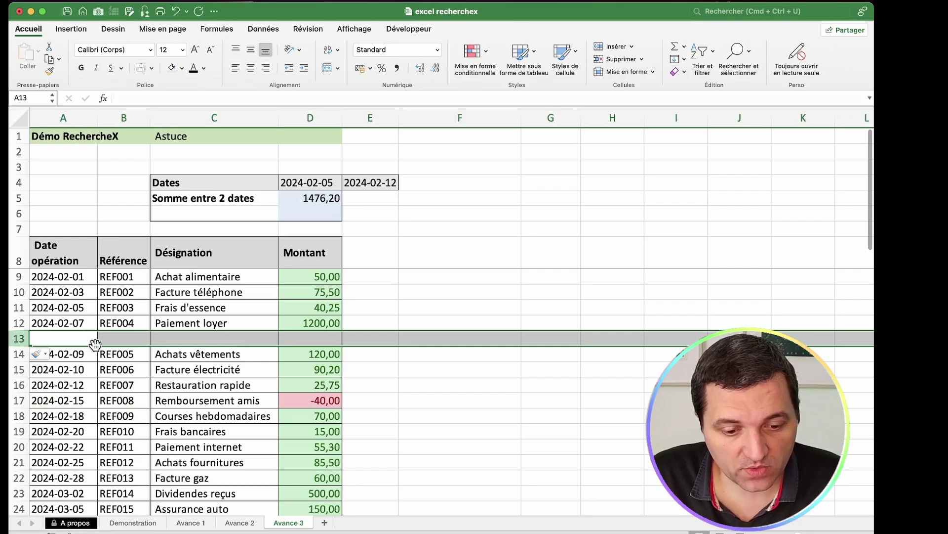
pyautogui.moveTo(59, 322); pyautogui.dragTo(208, 322)
pyautogui.press('super+c')
pyautogui.click(75, 338)
pyautogui.press('super+v')
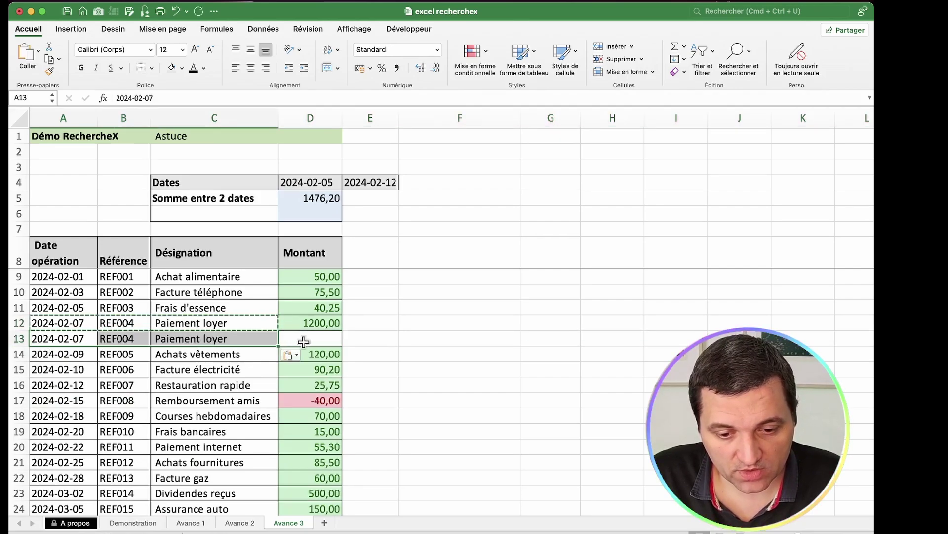
pyautogui.click(304, 342)
pyautogui.write('1')
pyautogui.press('Return')
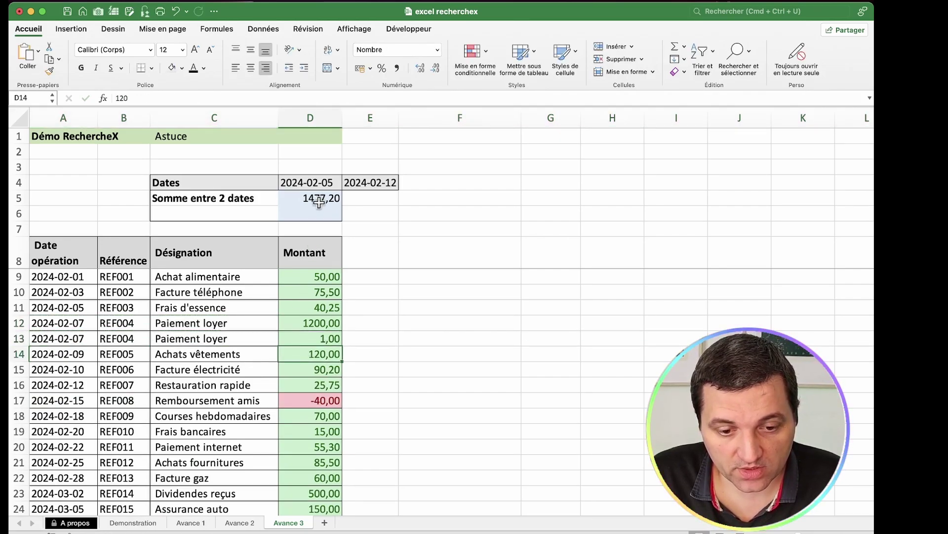
pyautogui.click(318, 200)
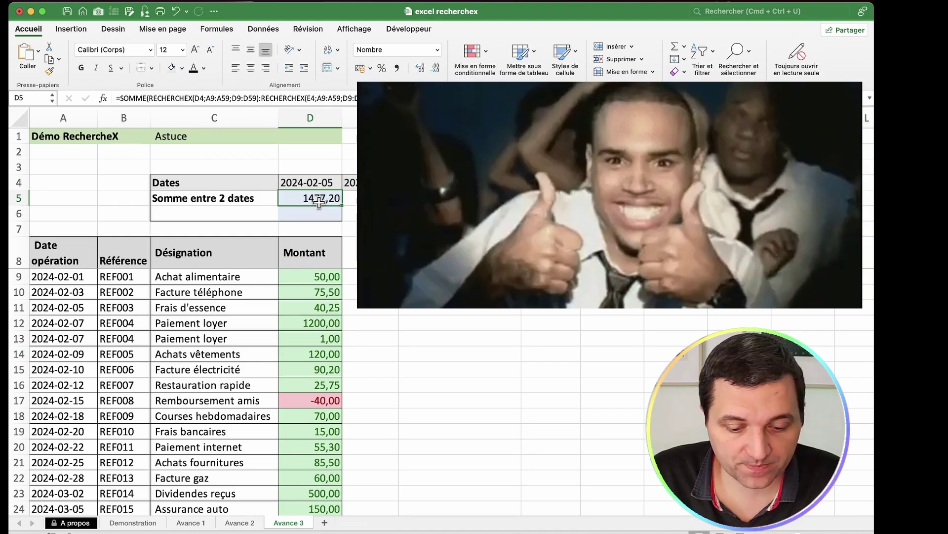
pyautogui.press('super+z')
pyautogui.press('super+z')
pyautogui.press('super+z')
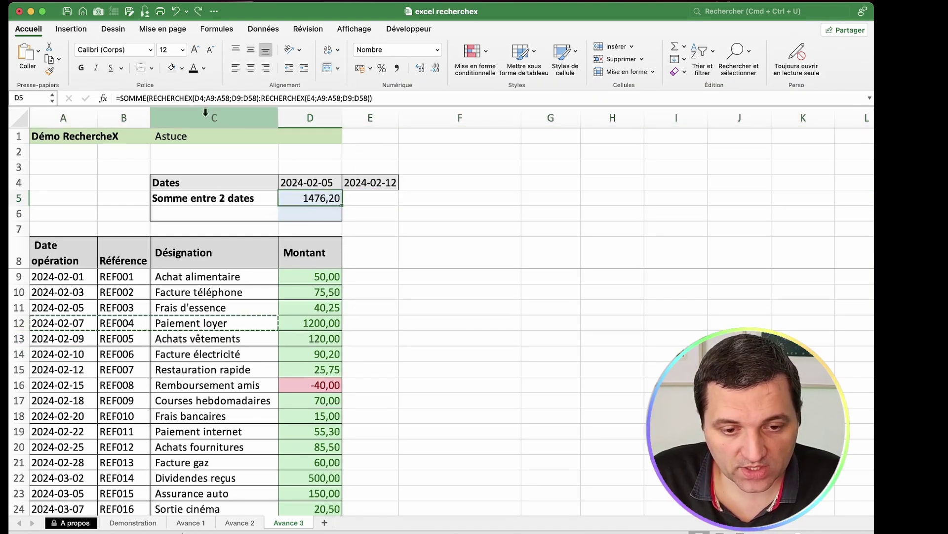
# Inspect the start-date and end-date lookup parts of D5's formula, leaving it unchanged.
pyautogui.moveTo(149, 98); pyautogui.dragTo(259, 98)
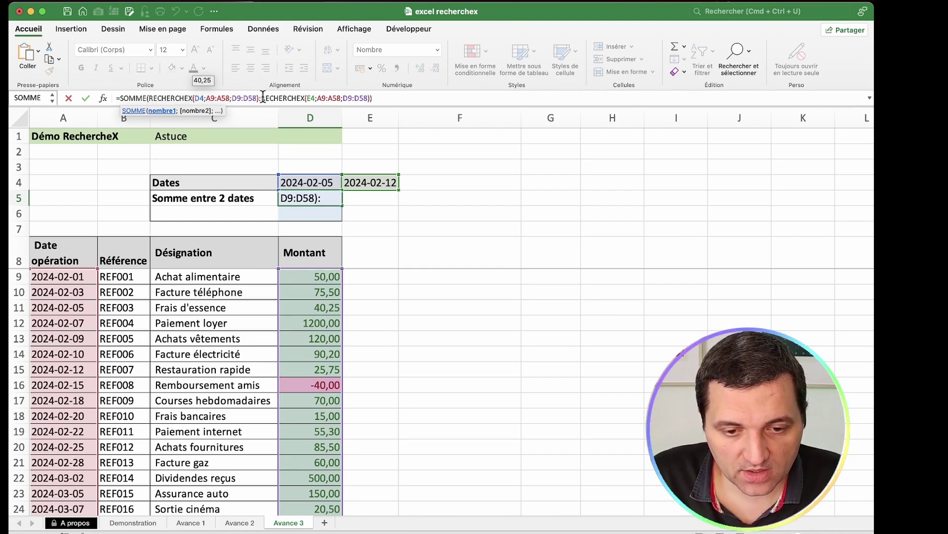
pyautogui.moveTo(261, 98); pyautogui.dragTo(368, 98)
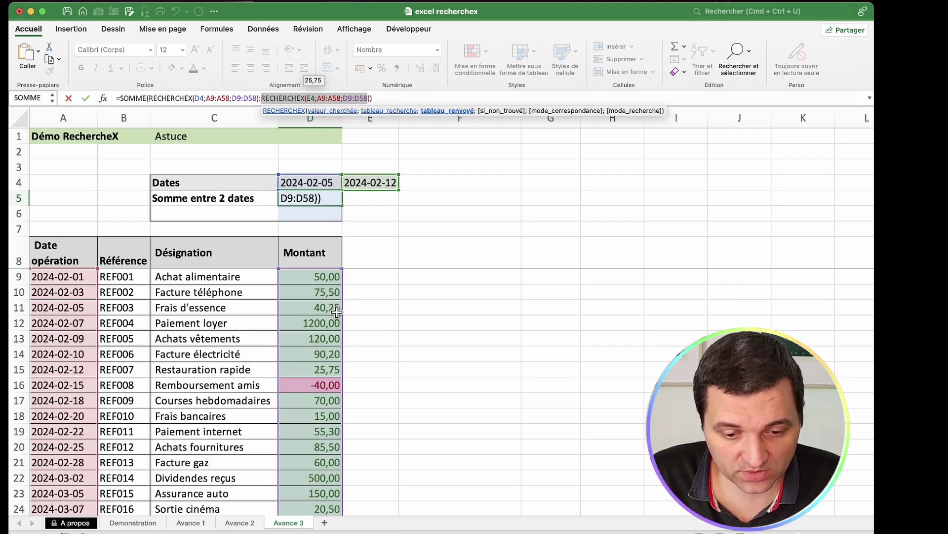
pyautogui.press('Return')
# Enter =SOMME(D11:D15) in F11 as a check total of the five amounts.
pyautogui.moveTo(336, 310); pyautogui.dragTo(329, 368)
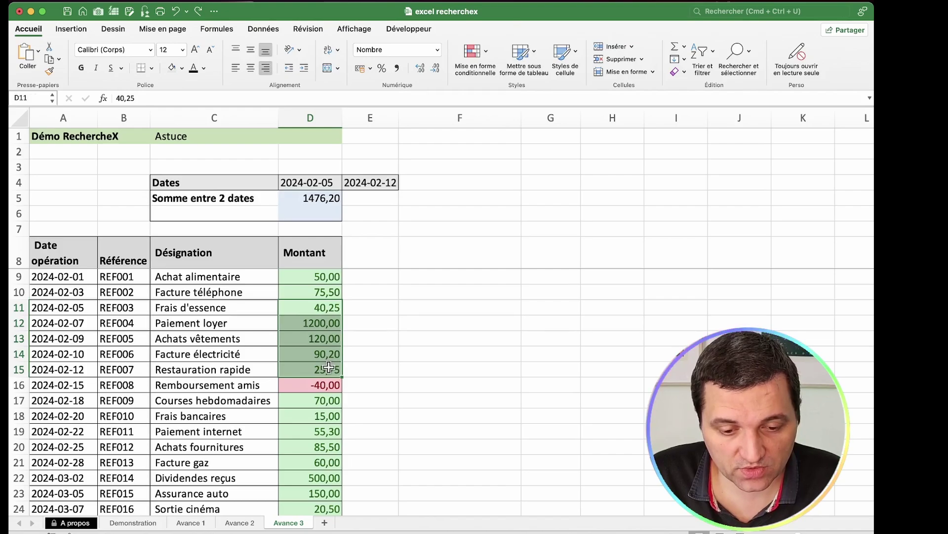
pyautogui.click(23, 337)
pyautogui.click(284, 309)
pyautogui.click(447, 314)
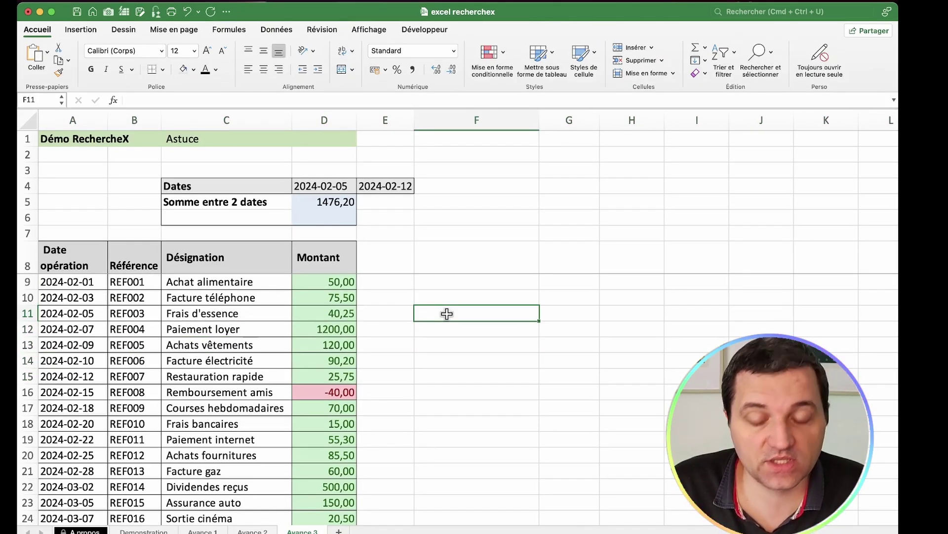
pyautogui.write('=S')
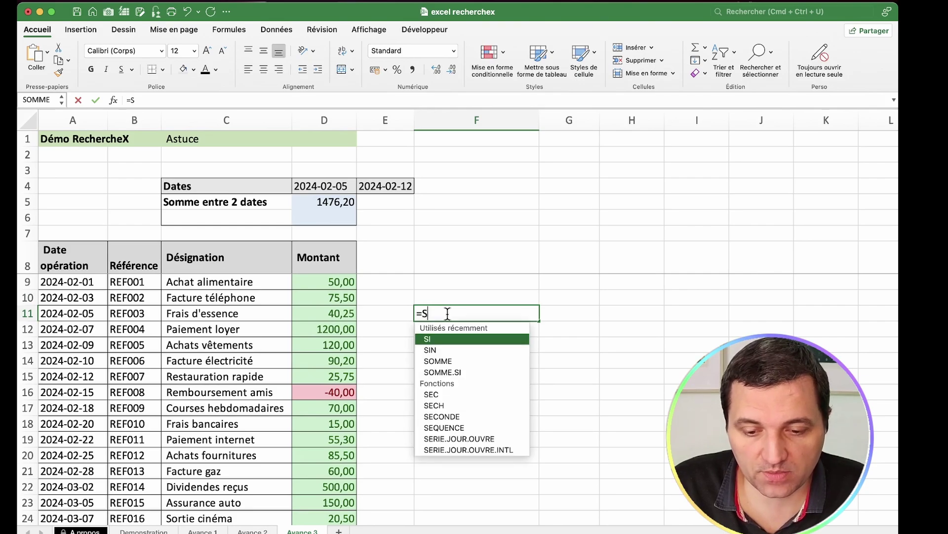
pyautogui.write('OMME(')
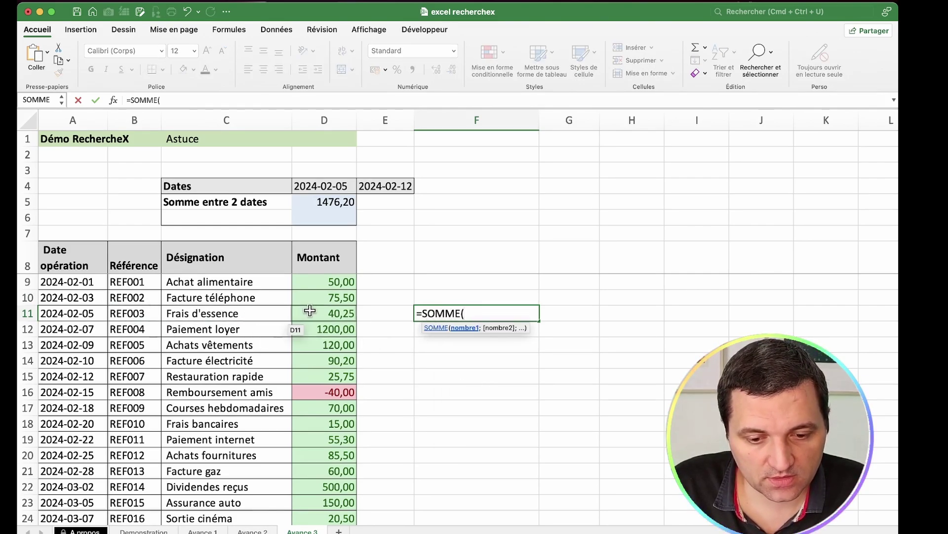
pyautogui.moveTo(321, 312); pyautogui.dragTo(326, 382)
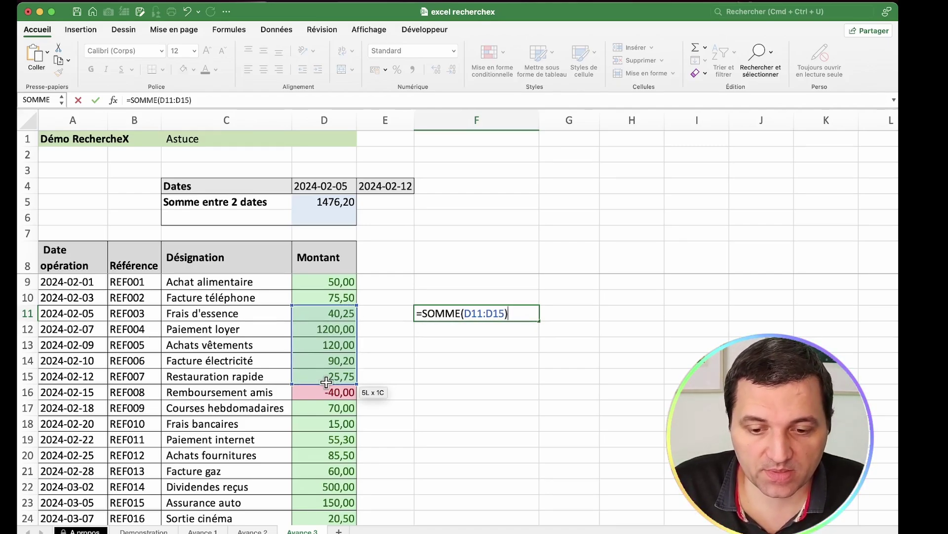
pyautogui.press('Return')
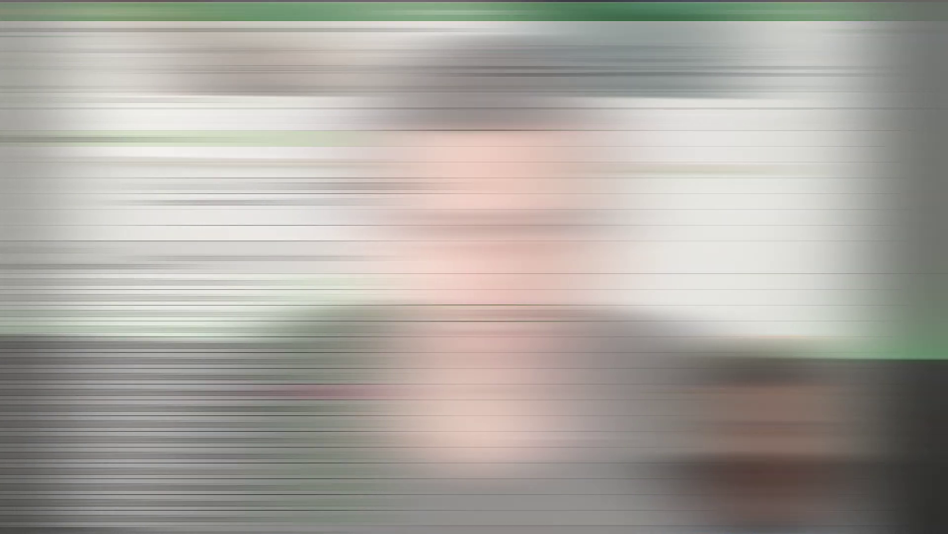